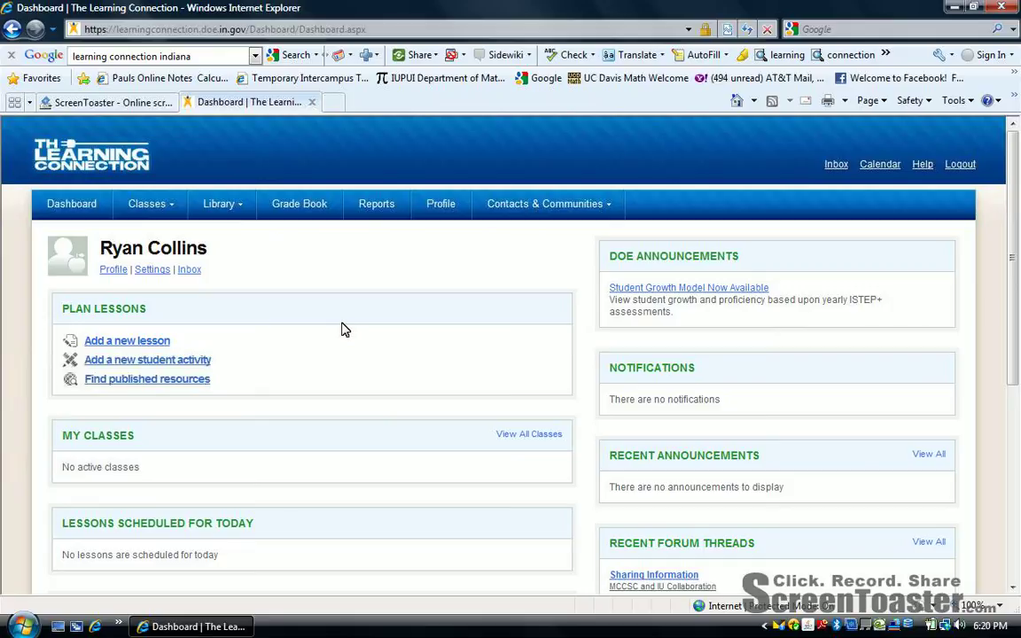
Step: Start a new lesson from the dashboard and title it "Vocab Lesson 2"
{"action": "left_click", "coordinate": [155, 347]}
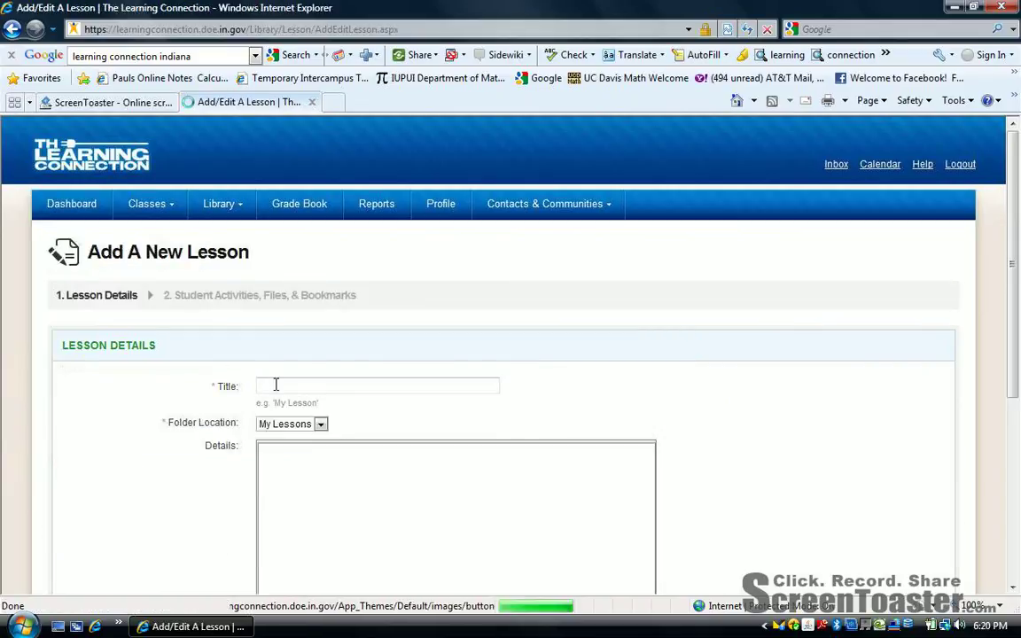
{"action": "left_click", "coordinate": [276, 385]}
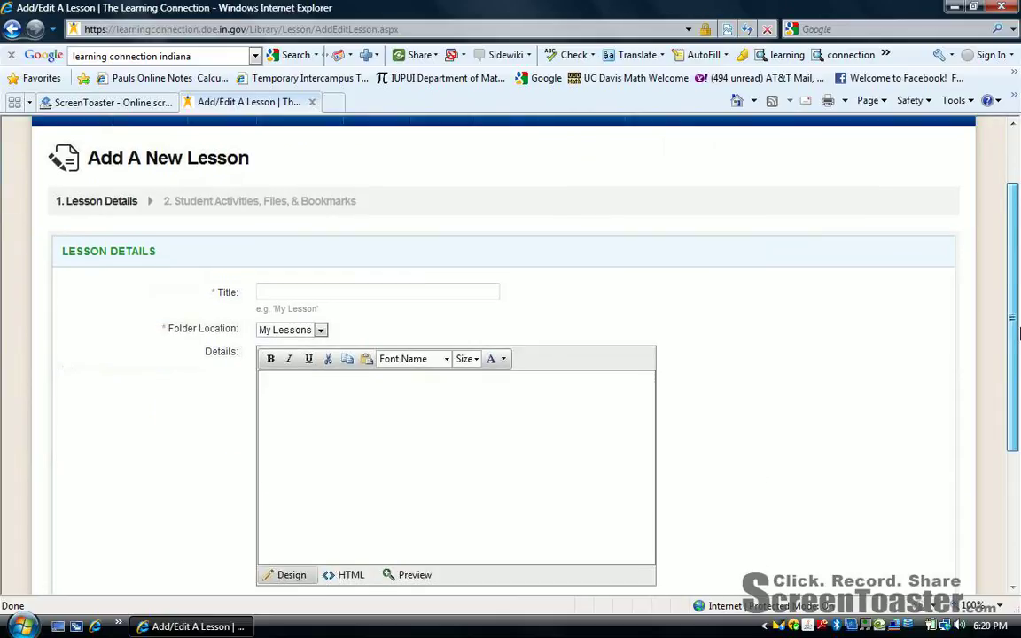
{"action": "left_click_drag", "start_coordinate": [1012, 266], "coordinate": [1017, 335]}
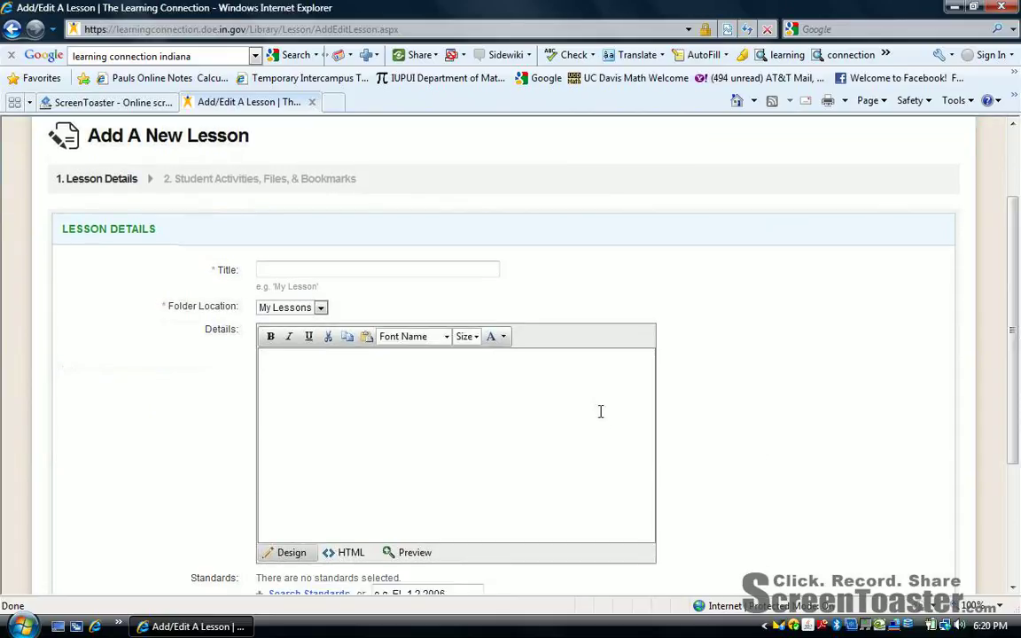
{"action": "left_click", "coordinate": [572, 399]}
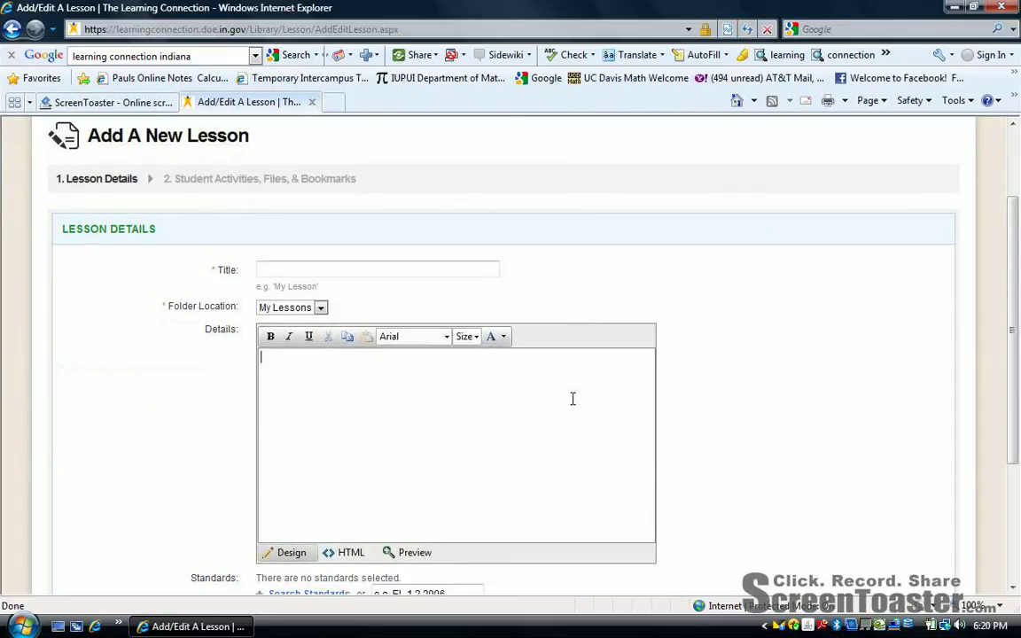
{"action": "left_click", "coordinate": [384, 271]}
{"action": "type", "text": "Vo"}
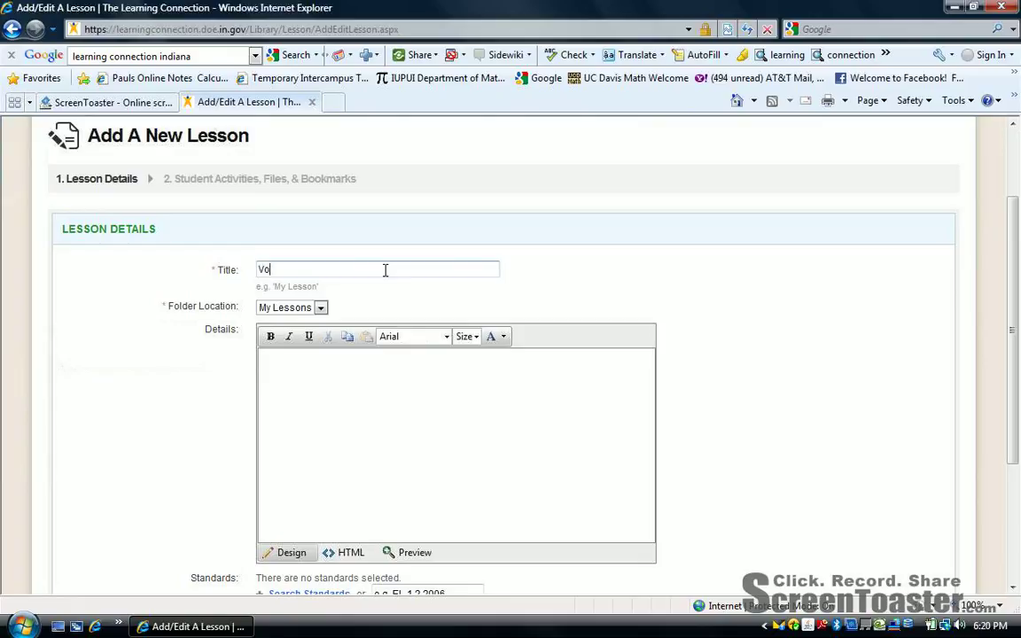
{"action": "type", "text": "cab Lesson 2"}
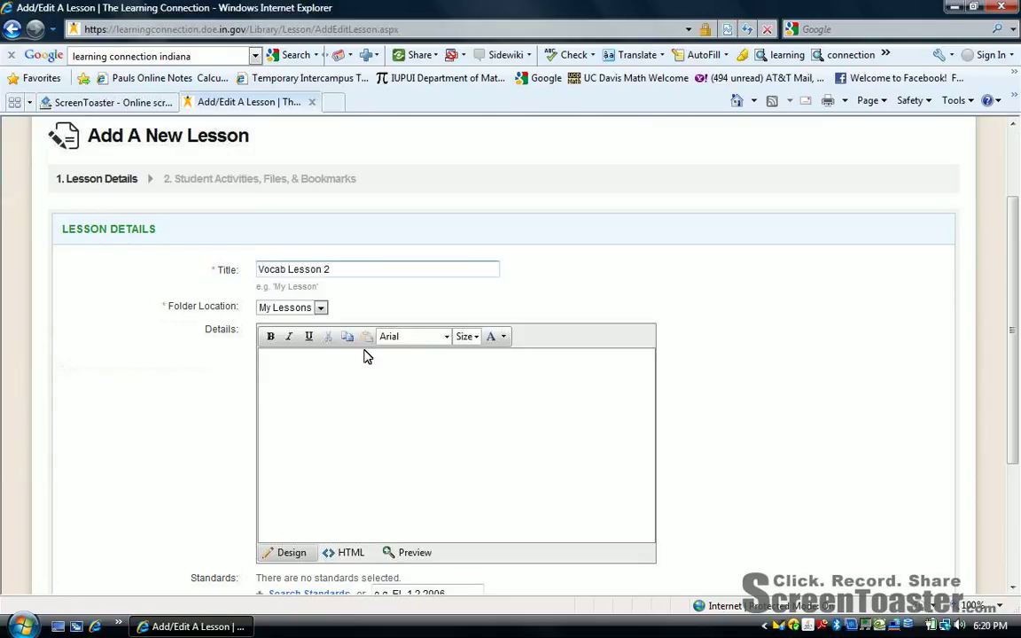
Step: Enter "High school vocab lesson" as the lesson's details text
{"action": "left_click", "coordinate": [357, 381]}
{"action": "type", "text": "Hig"}
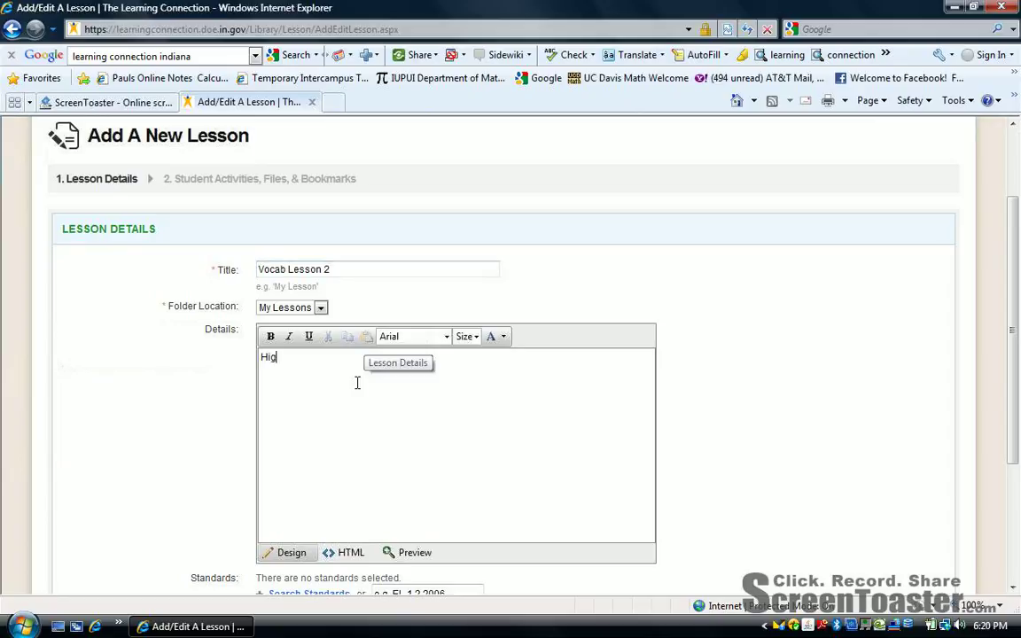
{"action": "type", "text": "h school vocab lesson"}
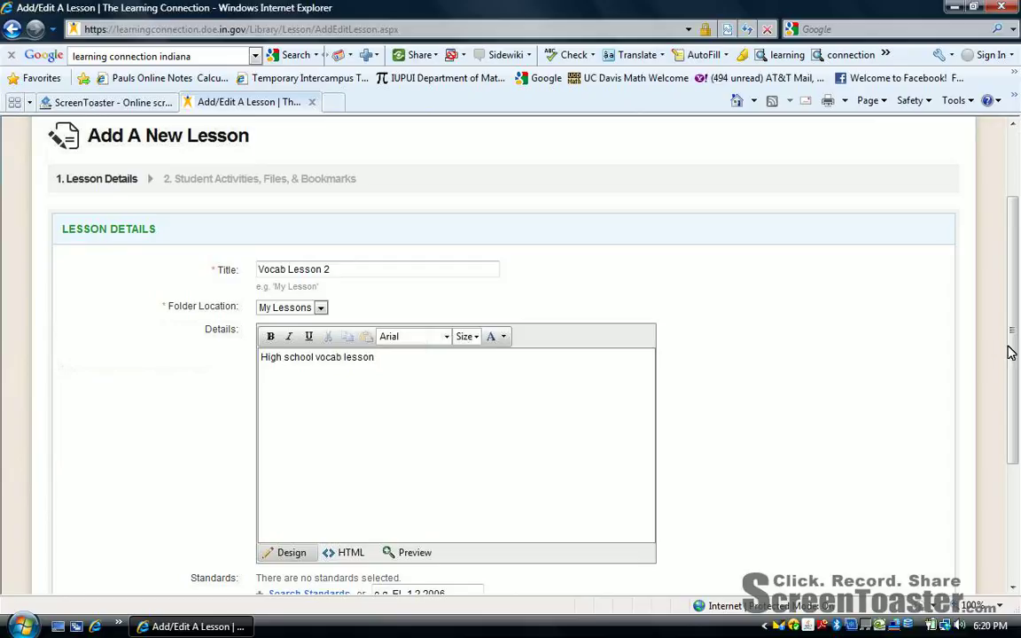
{"action": "left_click_drag", "start_coordinate": [1011, 354], "coordinate": [1019, 381]}
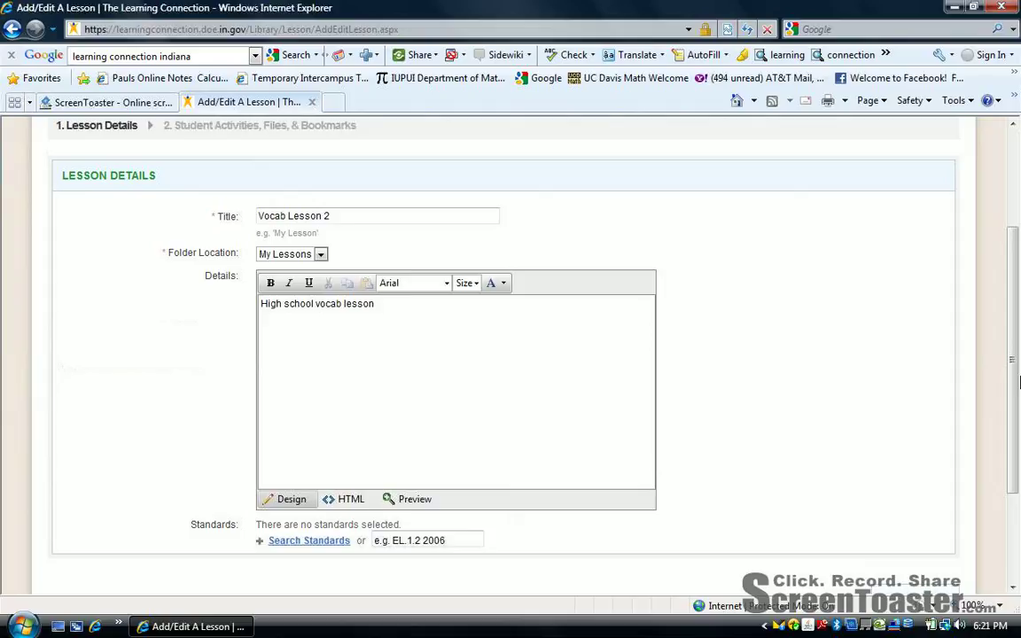
{"action": "left_click_drag", "start_coordinate": [1016, 379], "coordinate": [1019, 375]}
{"action": "left_click", "coordinate": [435, 224]}
{"action": "left_click", "coordinate": [408, 332]}
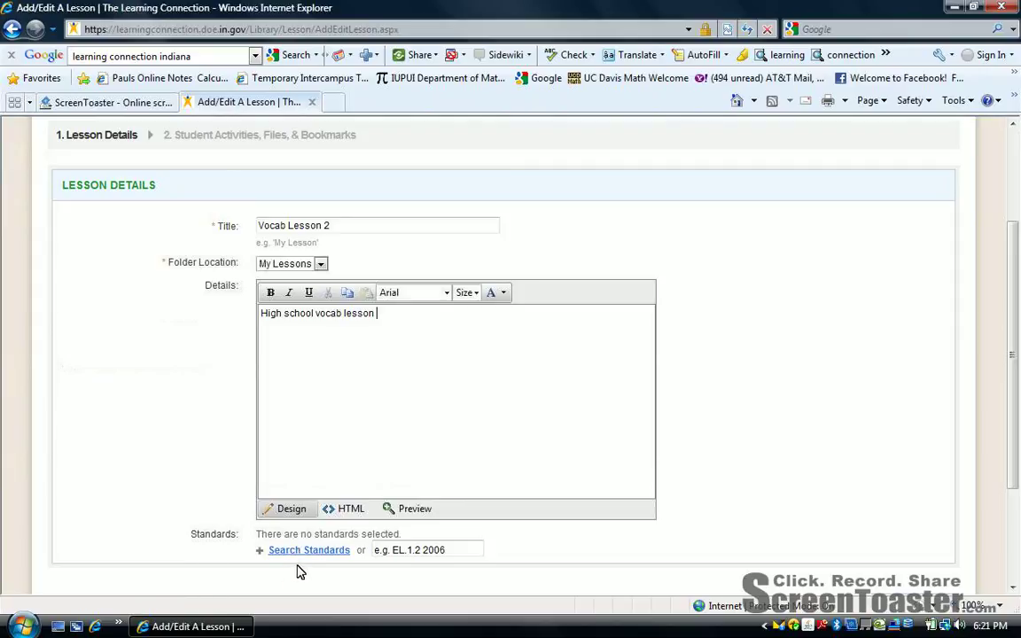
Step: Search all standards for the keyword "vocab" under subject EL: English/Language Arts and course High School Literature
{"action": "left_click", "coordinate": [314, 554]}
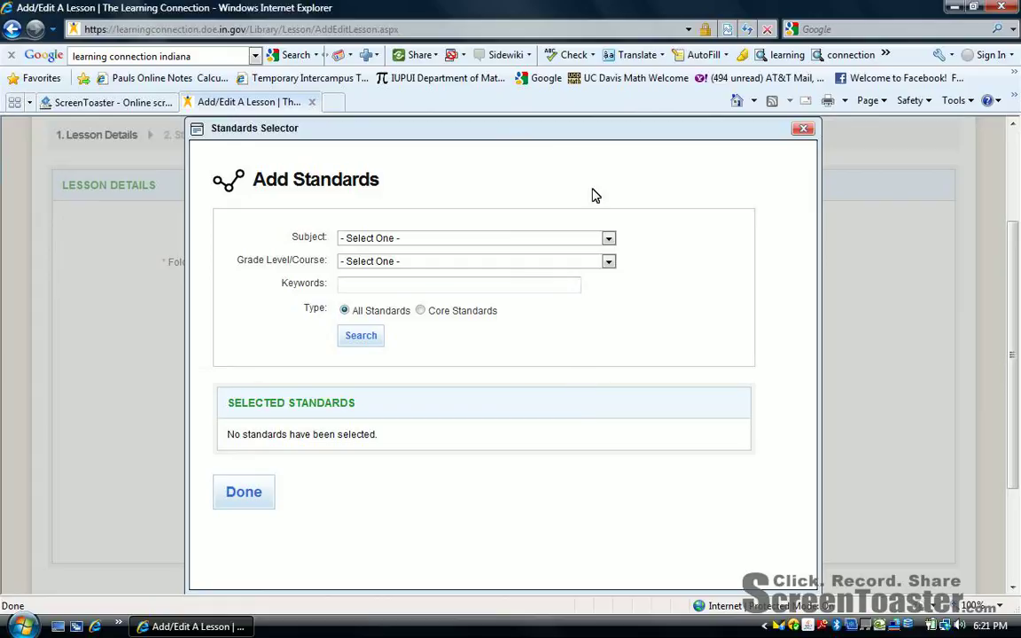
{"action": "left_click", "coordinate": [572, 240]}
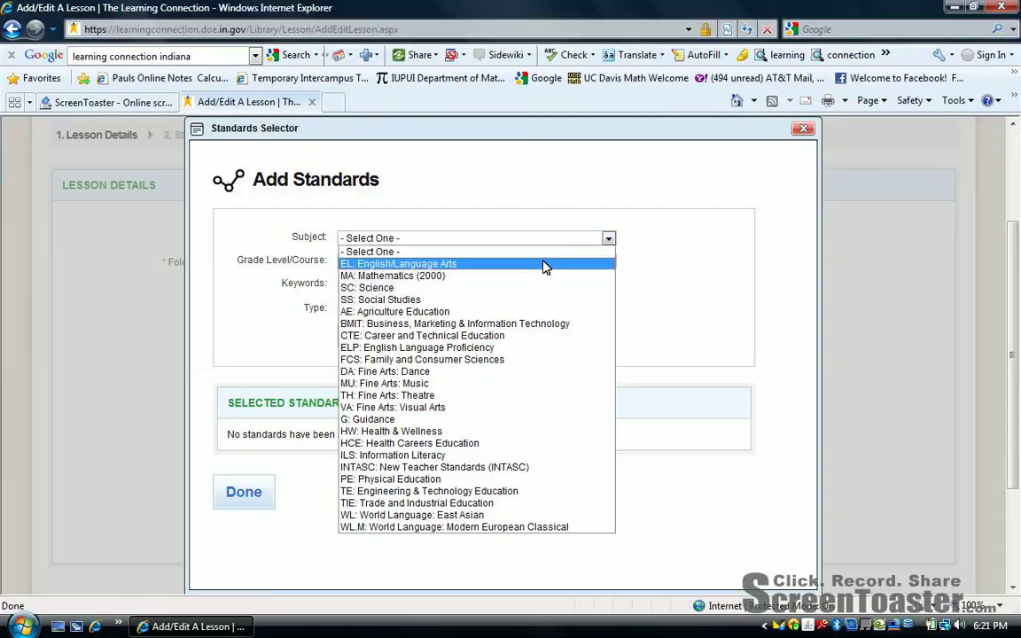
{"action": "left_click", "coordinate": [544, 264]}
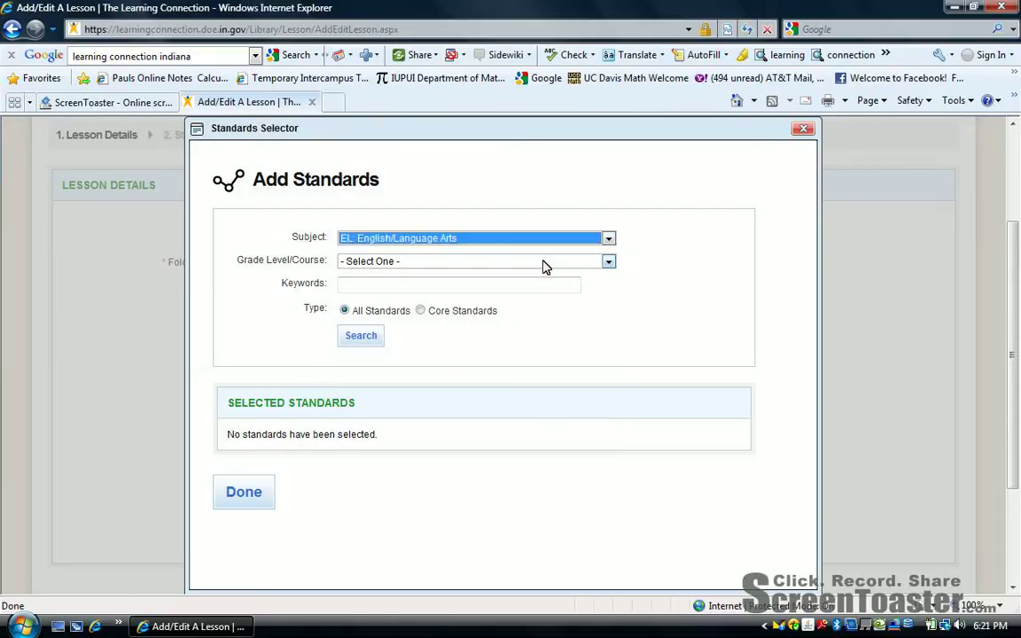
{"action": "left_click", "coordinate": [544, 263]}
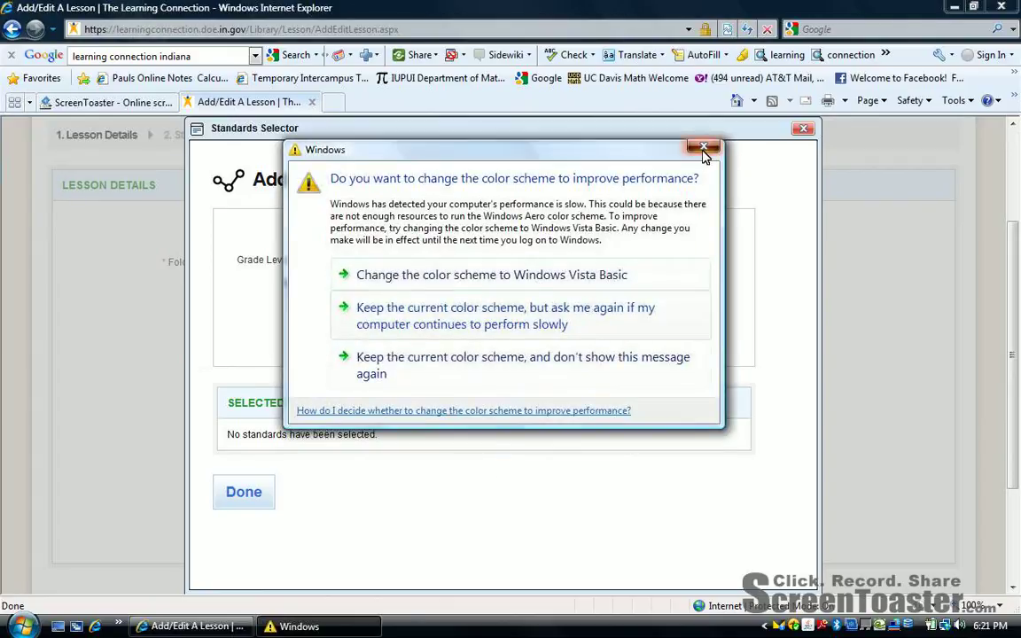
{"action": "left_click", "coordinate": [700, 148]}
{"action": "left_click", "coordinate": [581, 261]}
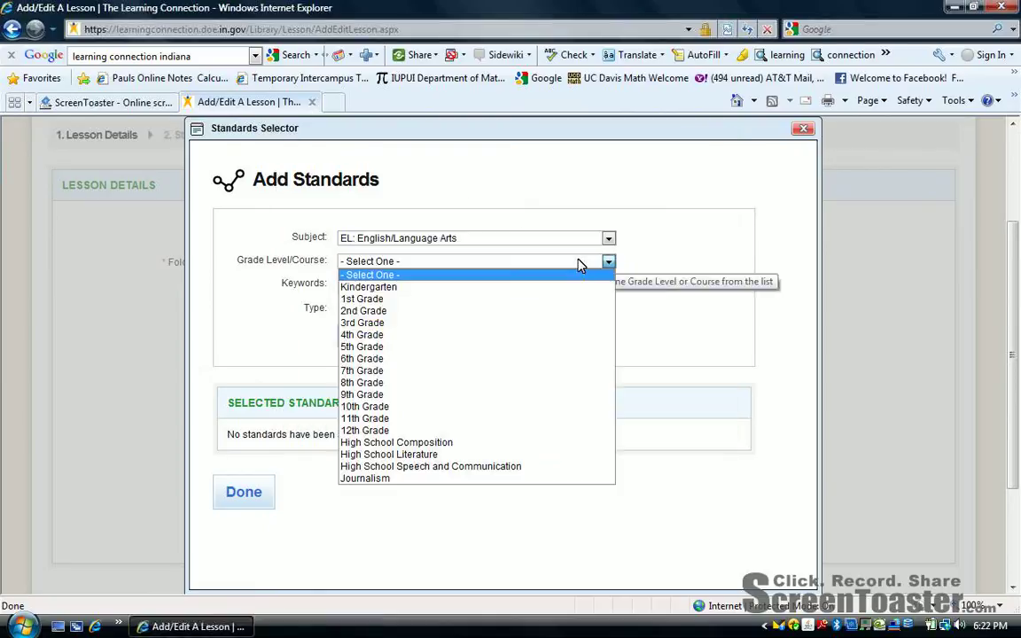
{"action": "left_click", "coordinate": [406, 455]}
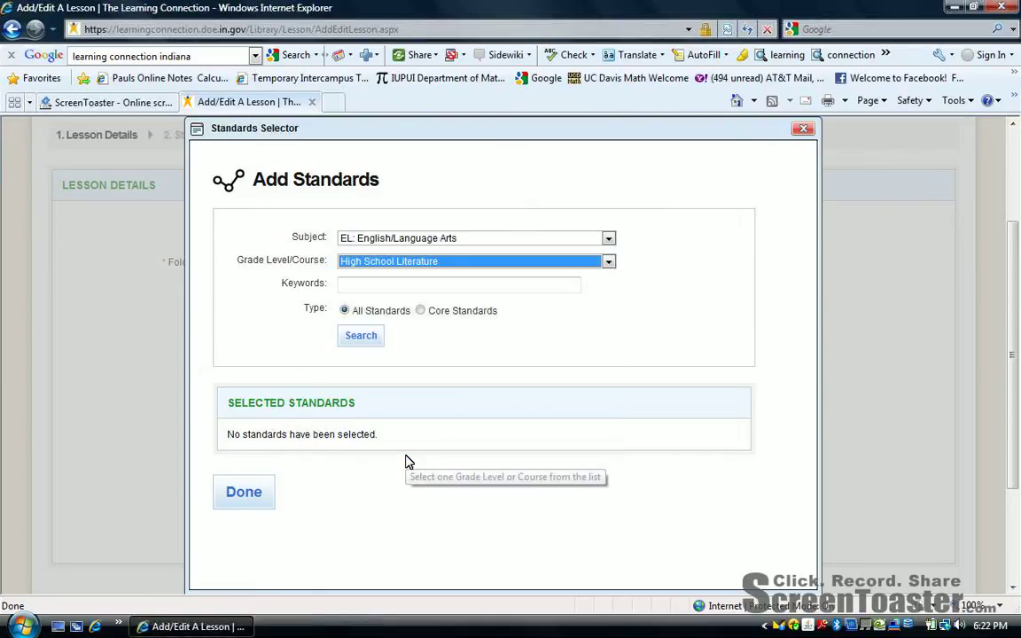
{"action": "left_click", "coordinate": [428, 284]}
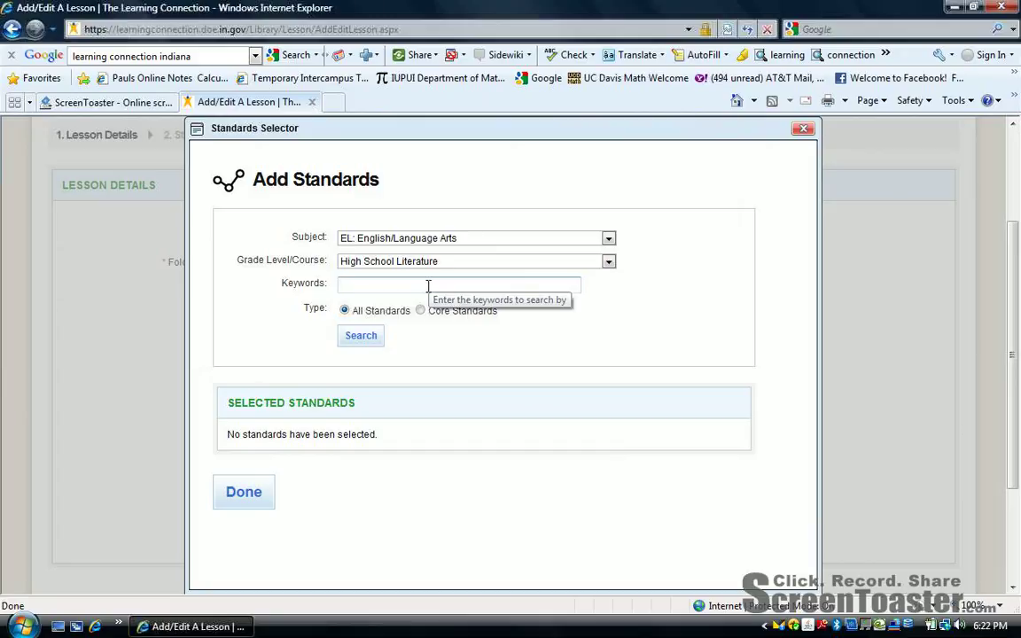
{"action": "type", "text": "vocab"}
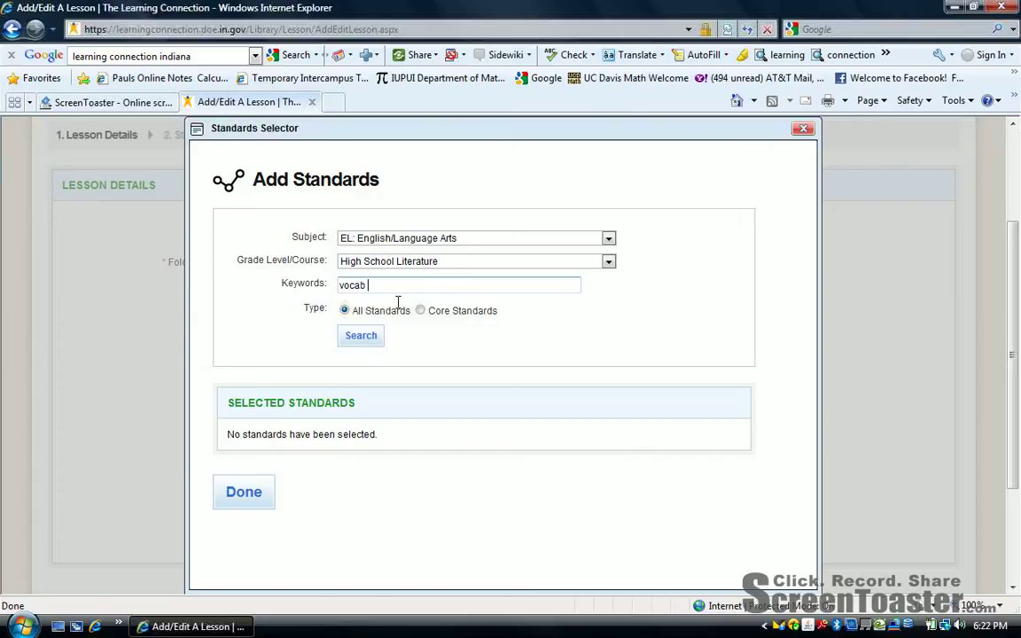
{"action": "left_click", "coordinate": [372, 344]}
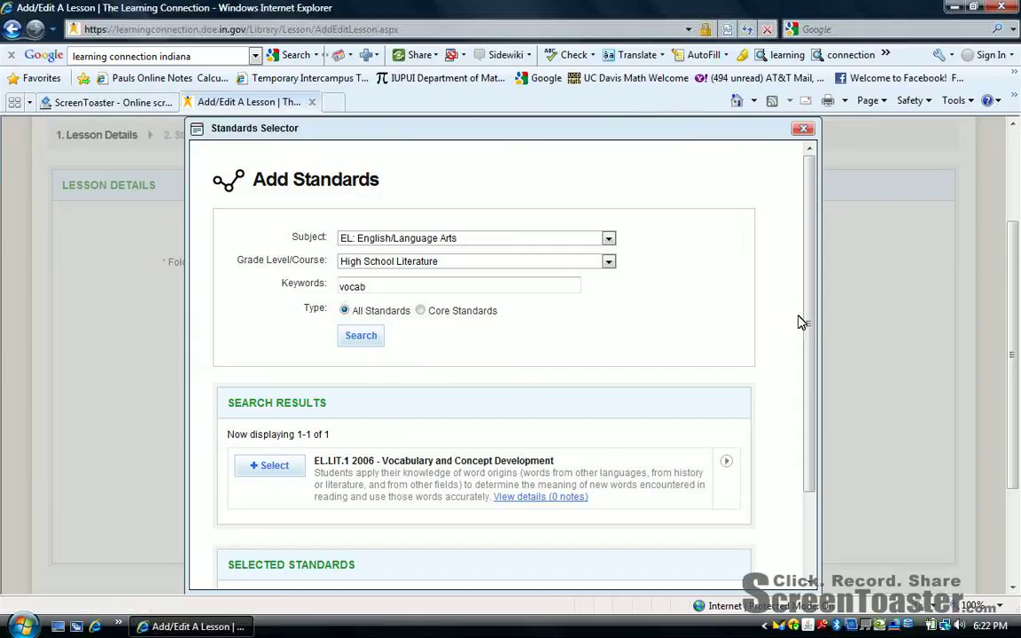
Step: Select the standard EL.LIT.1 2006 - Vocabulary and Concept Development and attach it to the lesson
{"action": "scroll", "coordinate": [815, 346], "scroll_direction": "down", "scroll_amount": 1}
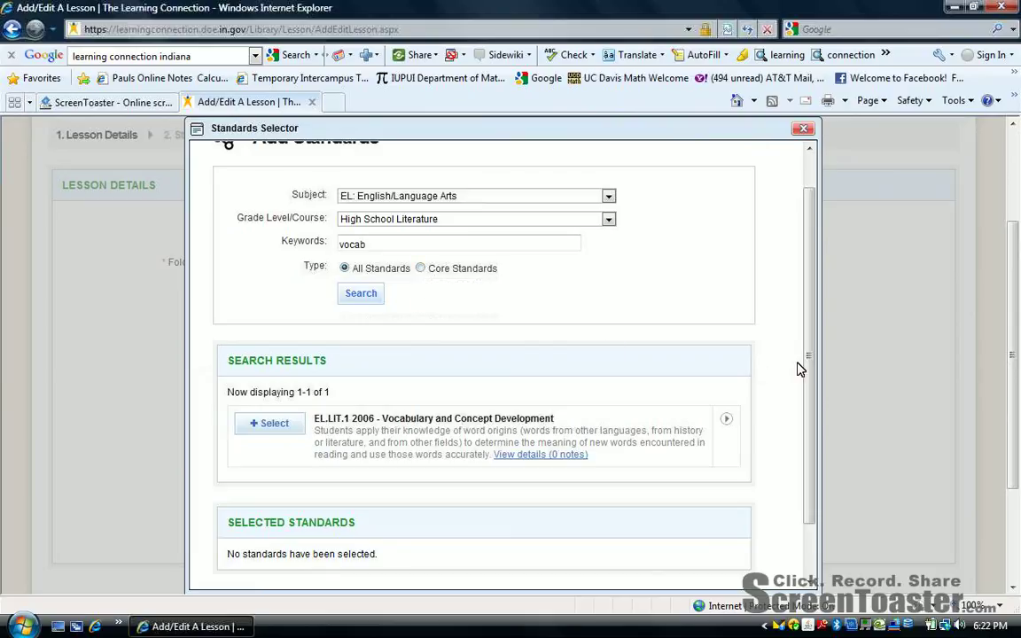
{"action": "mouse_move", "coordinate": [815, 372]}
{"action": "left_mouse_down"}
{"action": "mouse_move", "coordinate": [824, 406]}
{"action": "mouse_move", "coordinate": [827, 380]}
{"action": "mouse_move", "coordinate": [825, 407]}
{"action": "mouse_move", "coordinate": [824, 390]}
{"action": "left_mouse_up"}
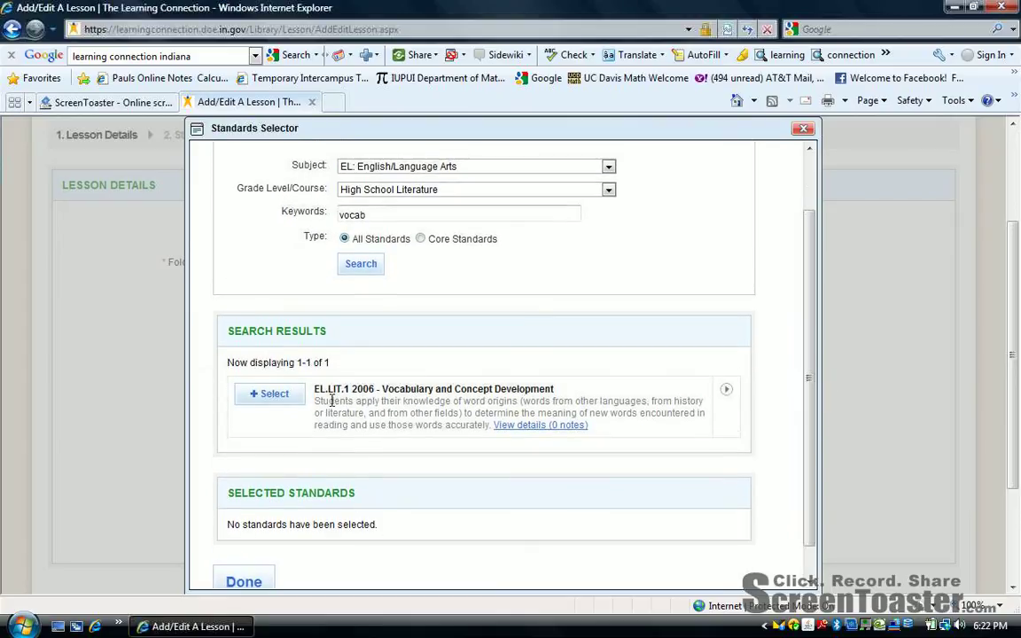
{"action": "left_click", "coordinate": [275, 394]}
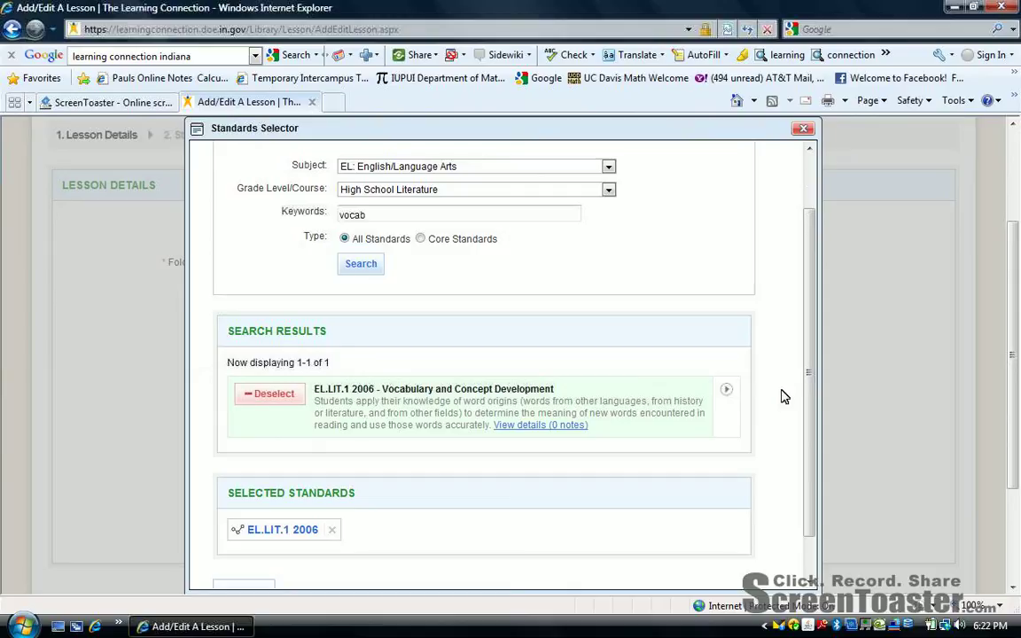
{"action": "scroll", "coordinate": [816, 409], "scroll_direction": "down", "scroll_amount": 1}
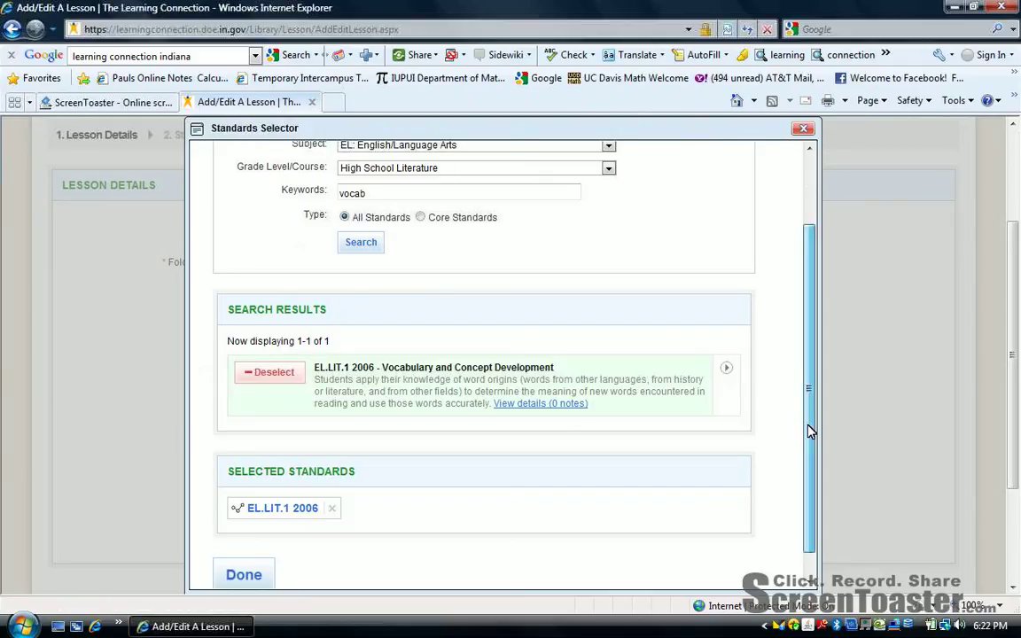
{"action": "left_click_drag", "start_coordinate": [808, 432], "coordinate": [786, 472]}
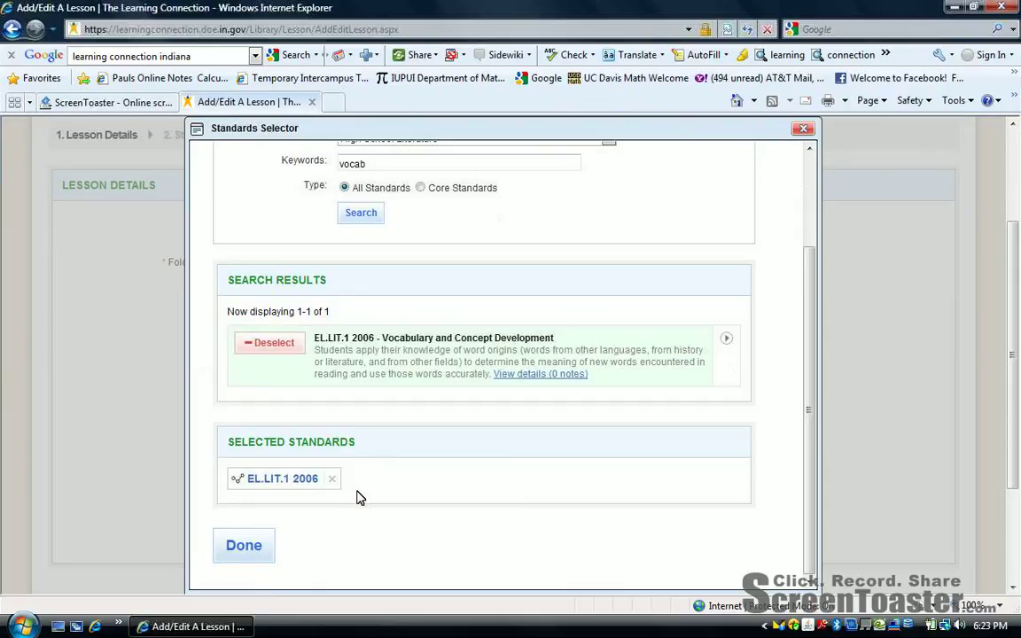
{"action": "left_click_drag", "start_coordinate": [807, 531], "coordinate": [829, 545]}
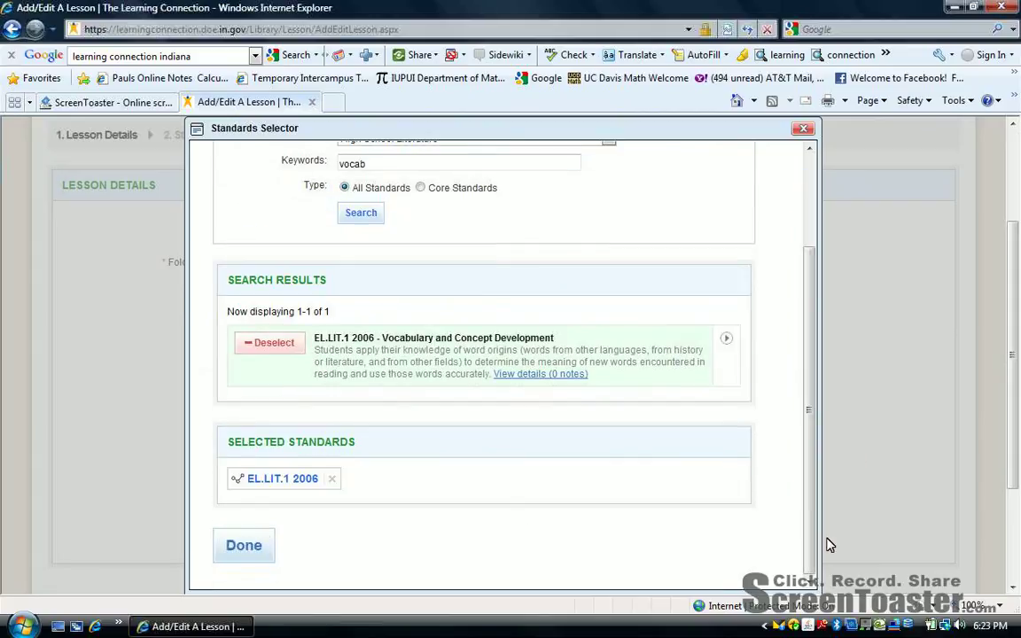
{"action": "left_click", "coordinate": [244, 545]}
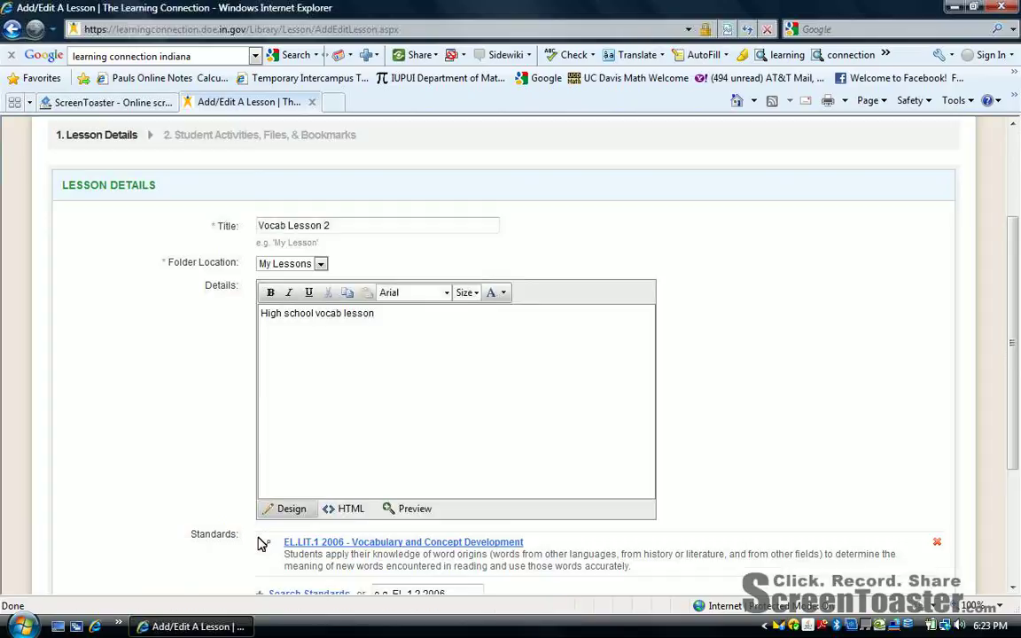
Step: Submit the lesson details and continue to the student activities, files and bookmarks stage
{"action": "left_click_drag", "start_coordinate": [1014, 297], "coordinate": [1019, 341]}
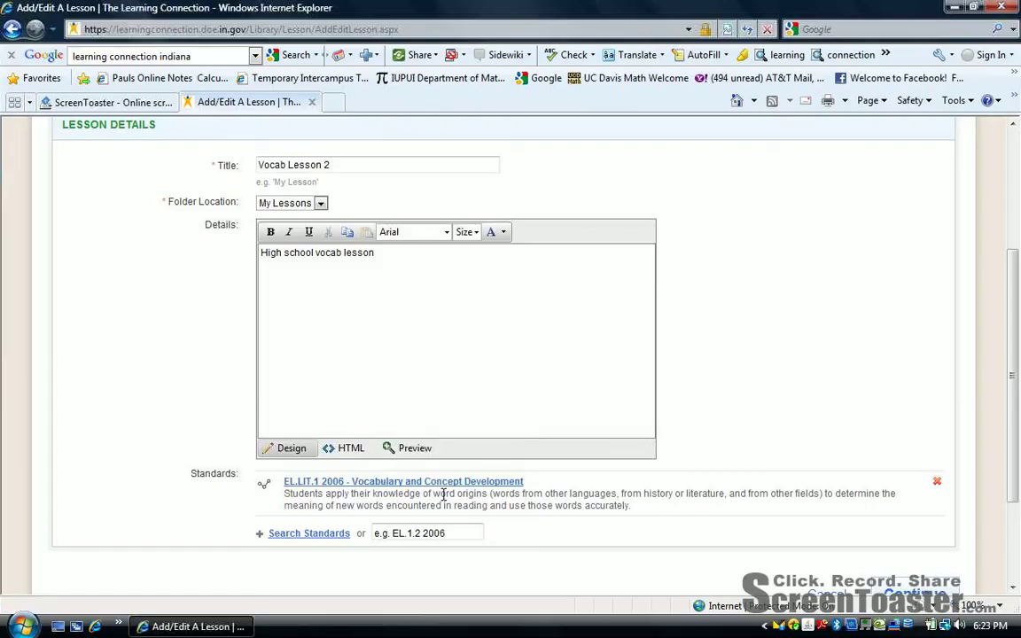
{"action": "double_click", "coordinate": [454, 278]}
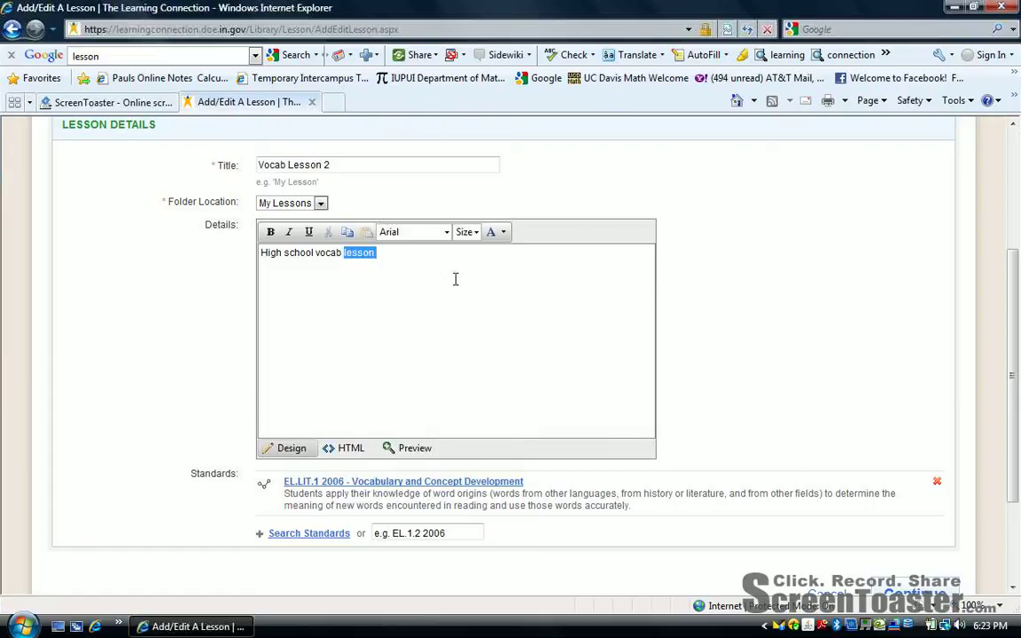
{"action": "left_click", "coordinate": [352, 164]}
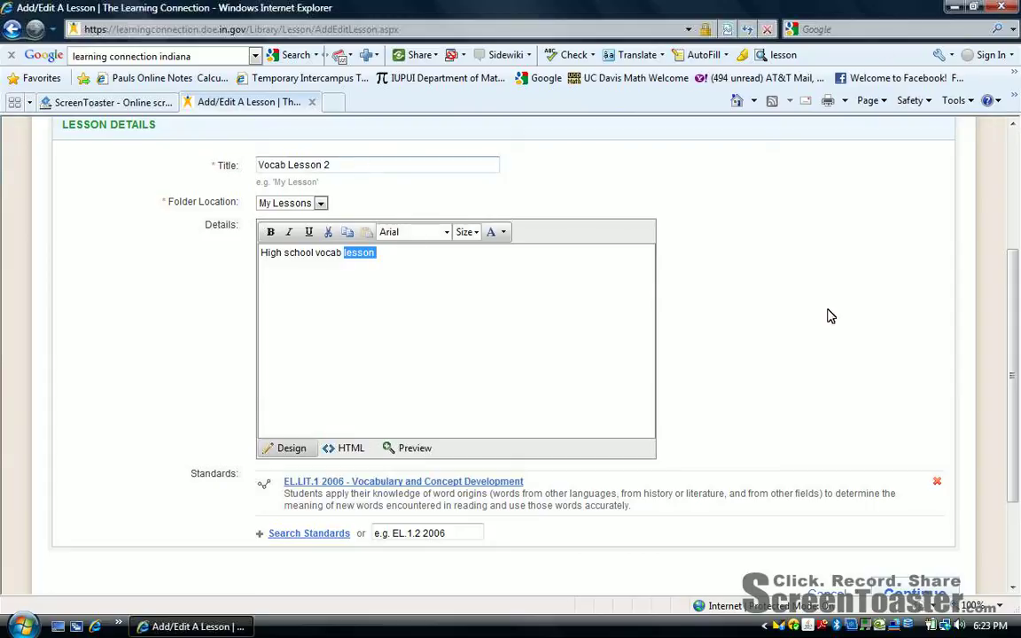
{"action": "scroll", "coordinate": [912, 354], "scroll_direction": "down", "scroll_amount": 2}
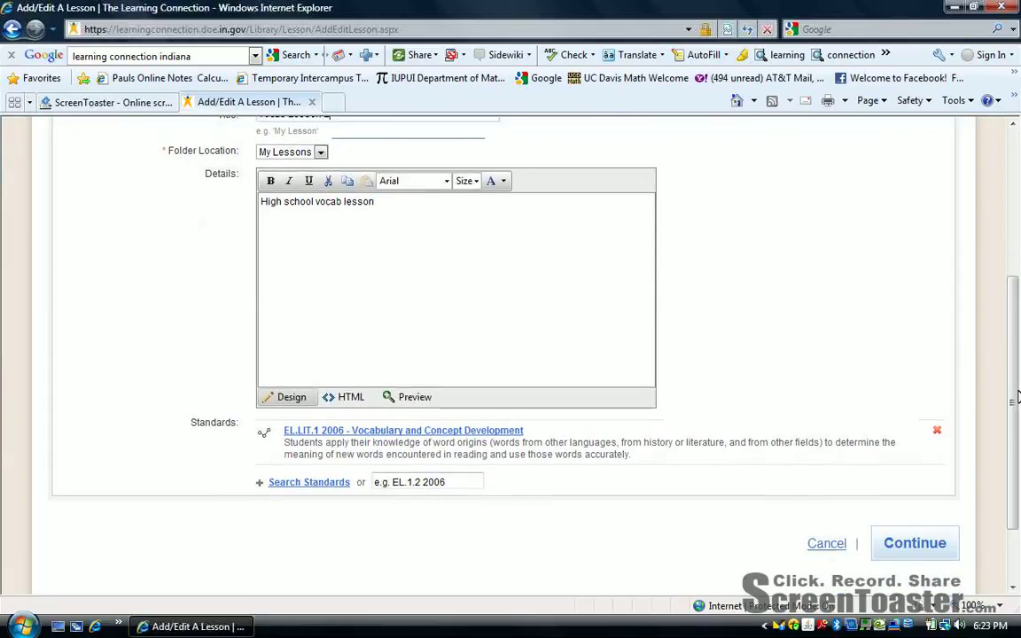
{"action": "left_click", "coordinate": [942, 559]}
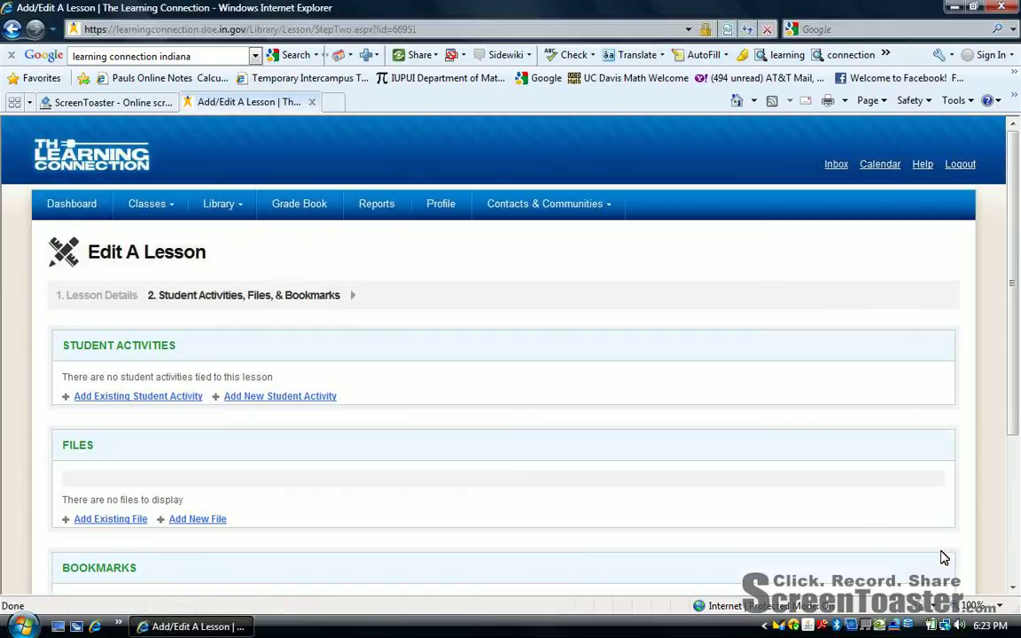
Step: Examine the new student activity form's title, folder location, description and standards fields, and return to the lesson without adding an activity
{"action": "left_click_drag", "start_coordinate": [1017, 251], "coordinate": [1019, 282]}
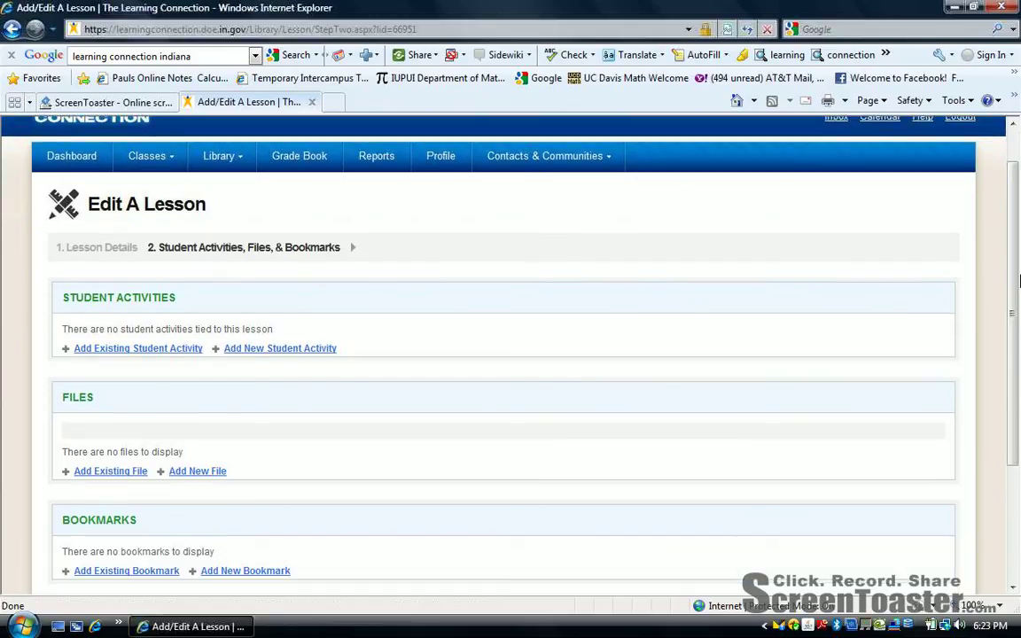
{"action": "left_click_drag", "start_coordinate": [1019, 282], "coordinate": [1019, 315]}
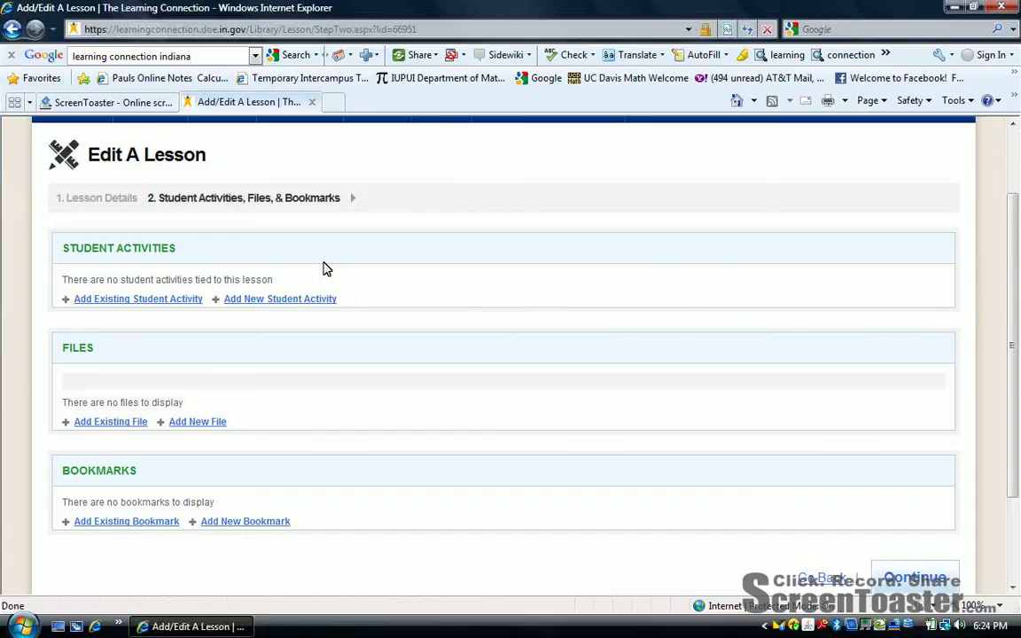
{"action": "left_click", "coordinate": [256, 305]}
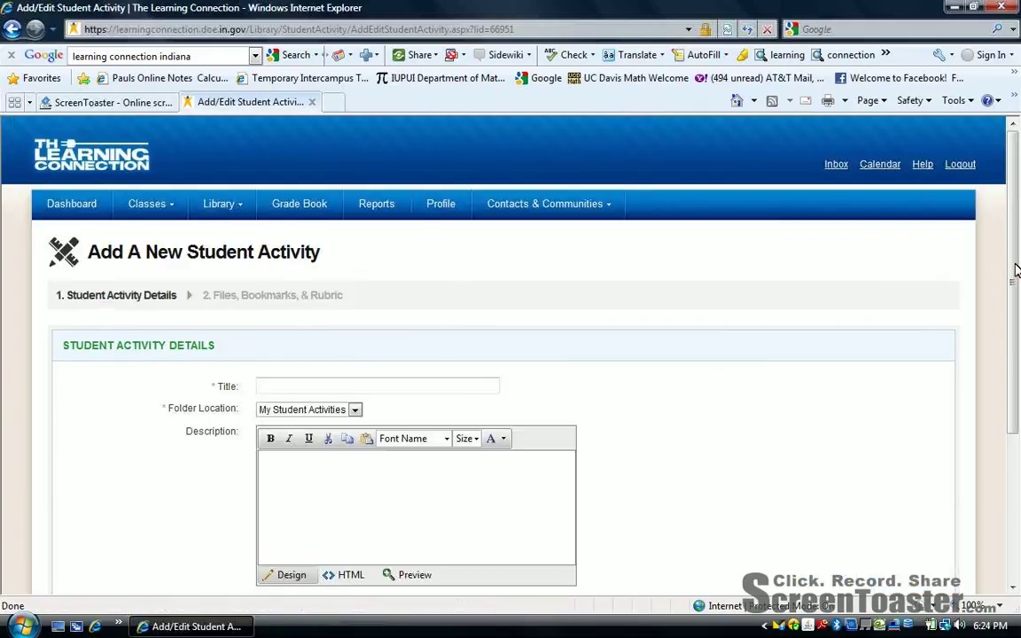
{"action": "left_click_drag", "start_coordinate": [1016, 270], "coordinate": [1018, 317]}
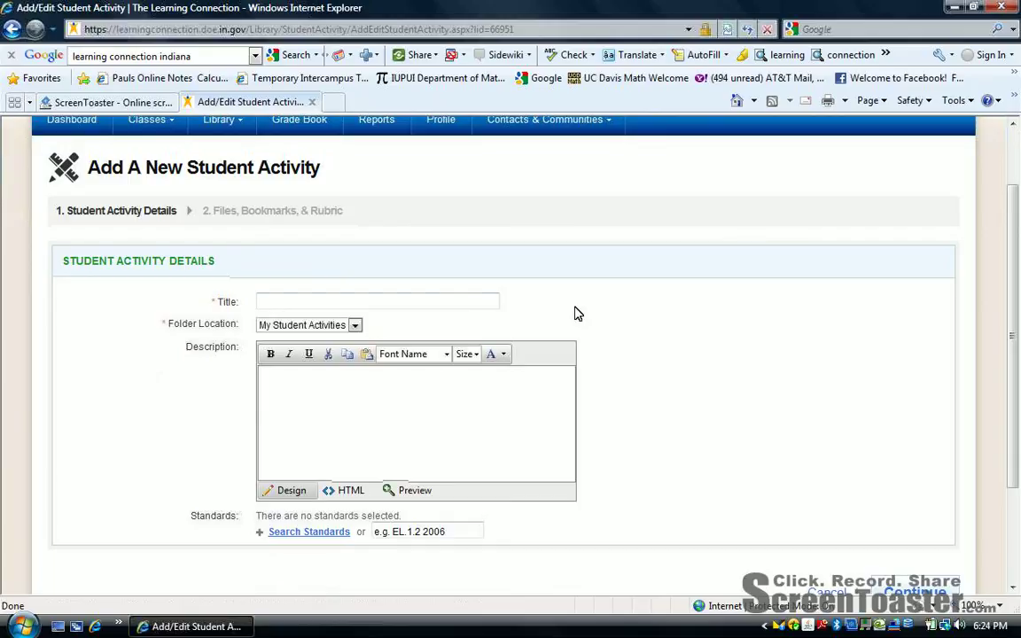
{"action": "left_click", "coordinate": [455, 299]}
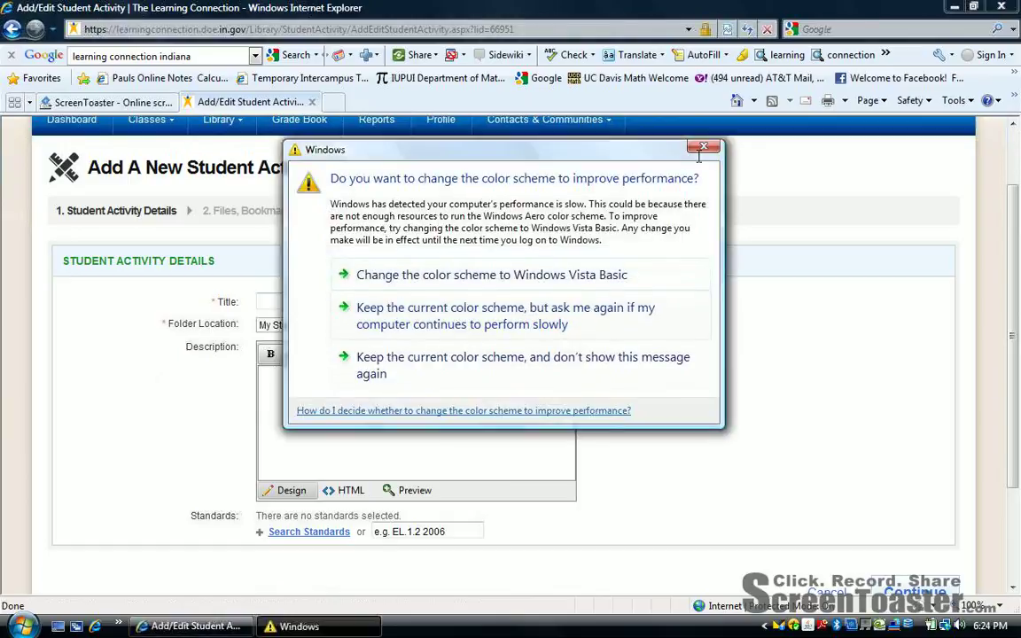
{"action": "left_click", "coordinate": [704, 147]}
{"action": "left_click", "coordinate": [431, 401]}
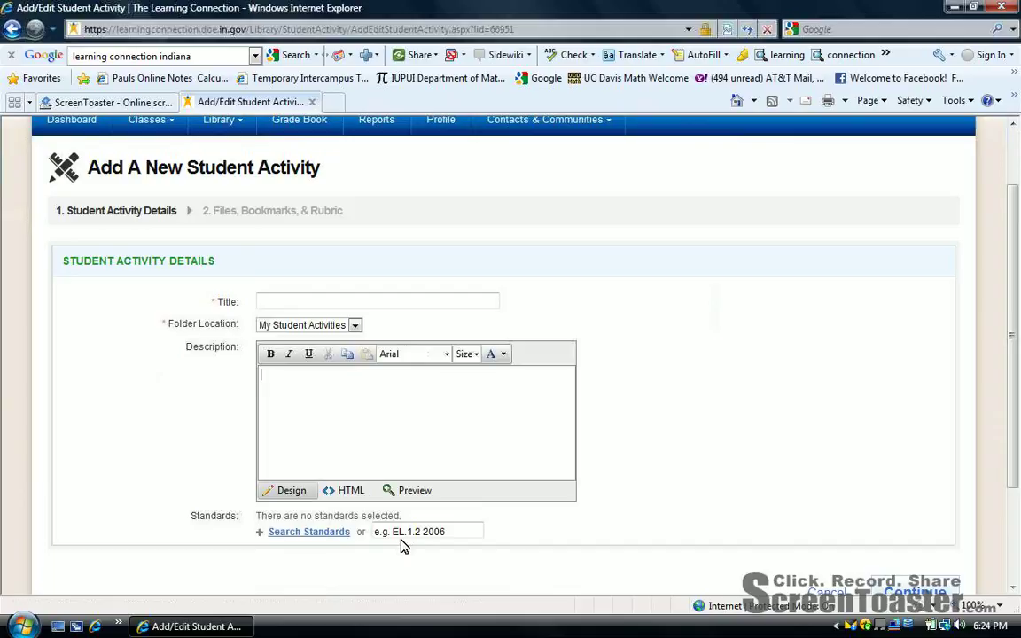
{"action": "mouse_move", "coordinate": [1017, 396]}
{"action": "left_mouse_down"}
{"action": "mouse_move", "coordinate": [1019, 465]}
{"action": "mouse_move", "coordinate": [1019, 412]}
{"action": "left_mouse_up"}
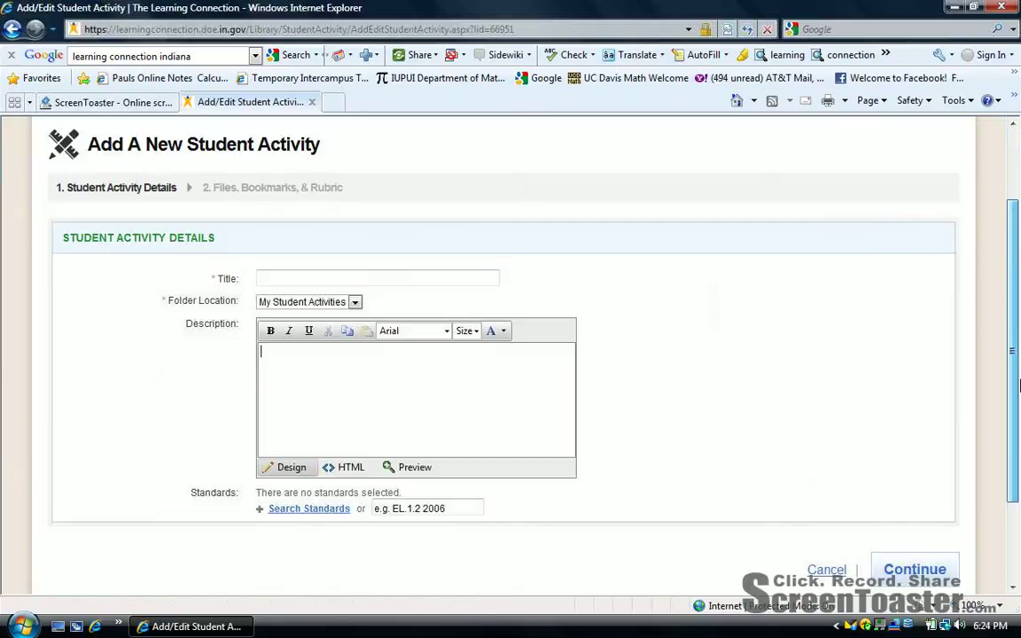
{"action": "left_click", "coordinate": [11, 29]}
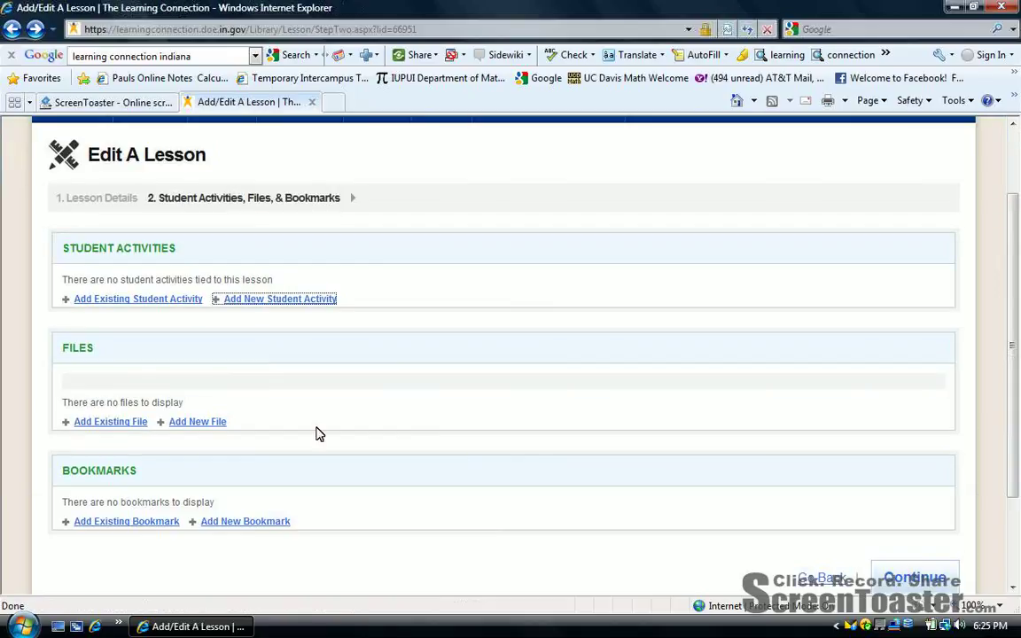
Step: Examine the new file form, including its upload file chooser and friendly name field, and return to the lesson without saving a file
{"action": "left_click", "coordinate": [220, 424]}
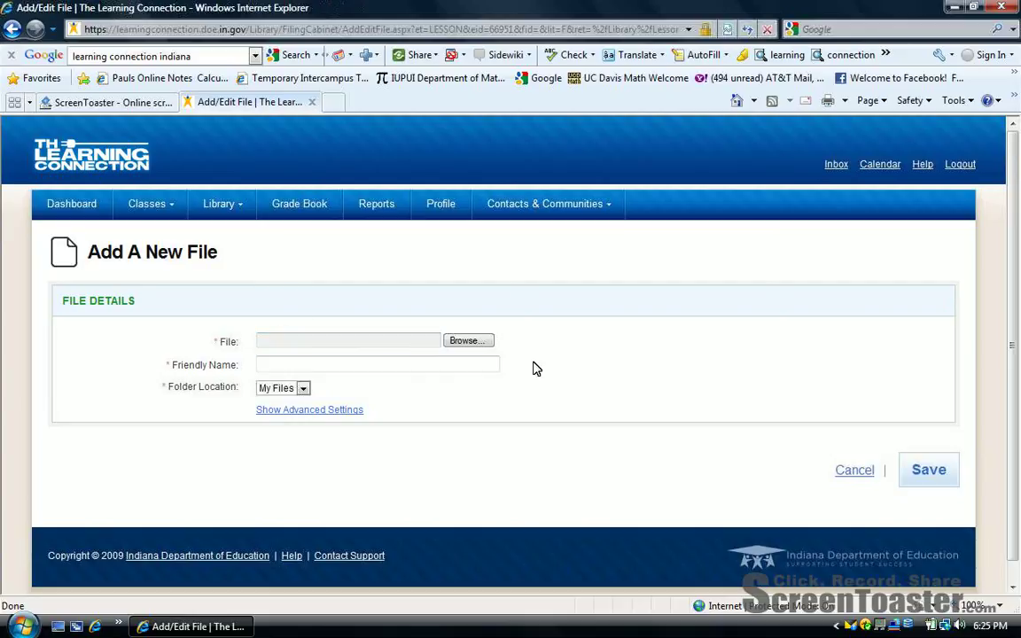
{"action": "left_click", "coordinate": [485, 345]}
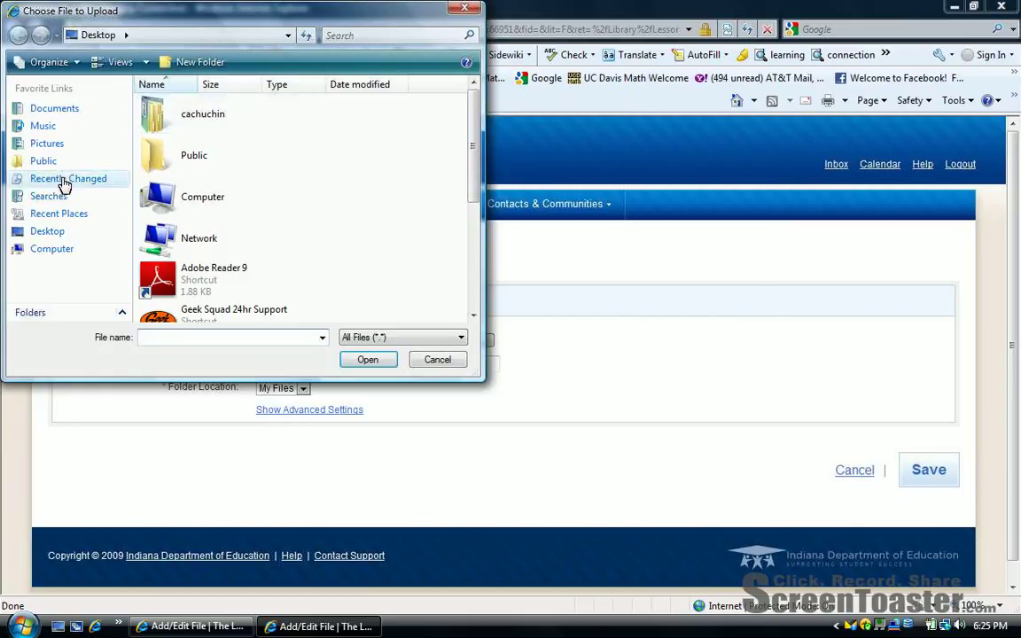
{"action": "left_click", "coordinate": [466, 8]}
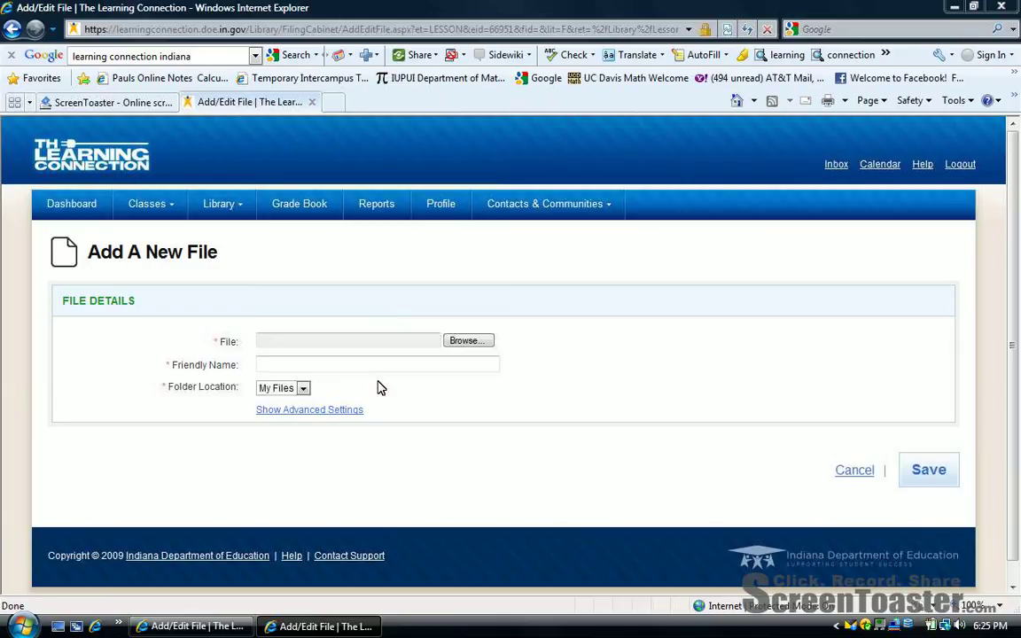
{"action": "left_click", "coordinate": [365, 367]}
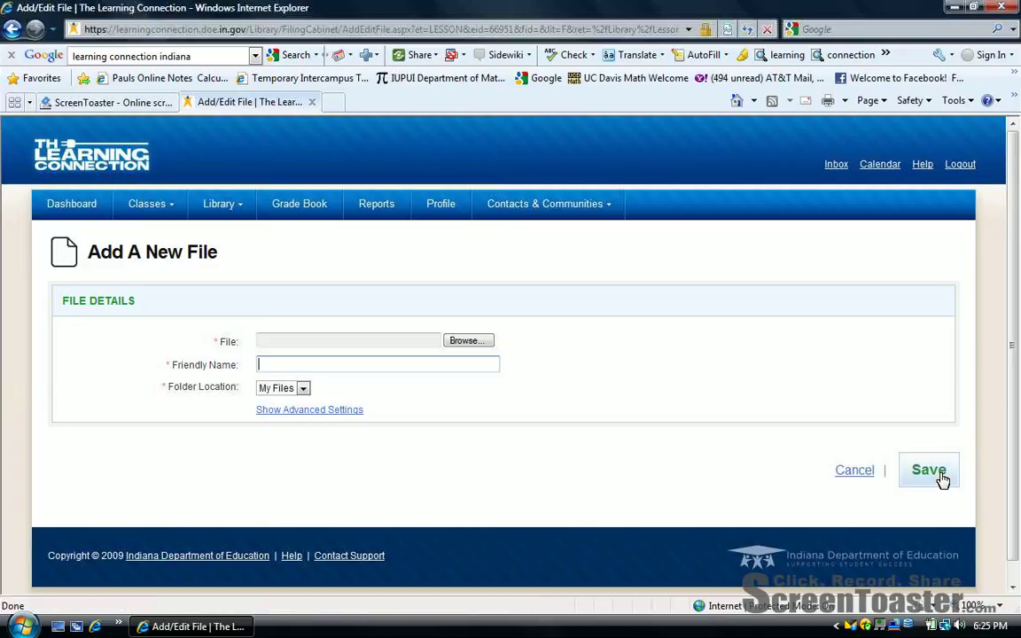
{"action": "left_click", "coordinate": [13, 32]}
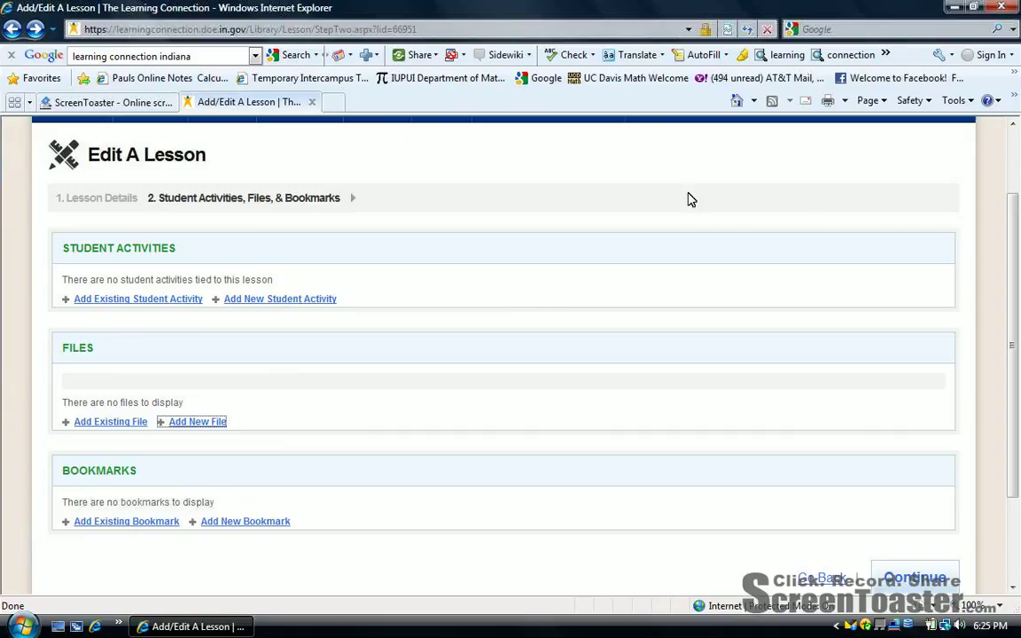
Step: Examine the new bookmark form's URL and friendly name fields, and return to the lesson without saving a bookmark
{"action": "scroll", "coordinate": [1016, 310], "scroll_direction": "down", "scroll_amount": 2}
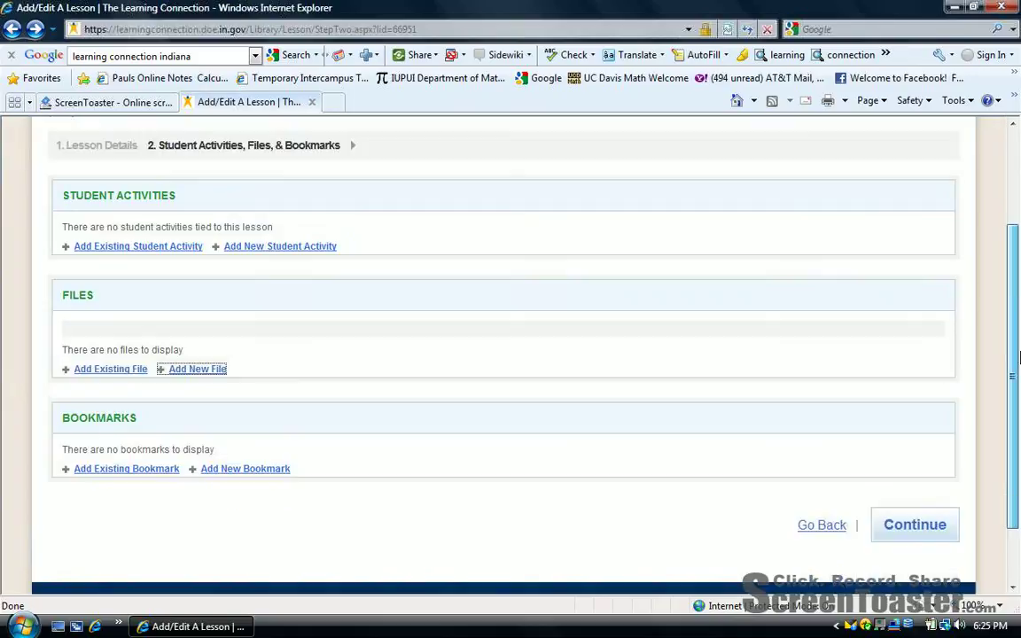
{"action": "left_click", "coordinate": [248, 447]}
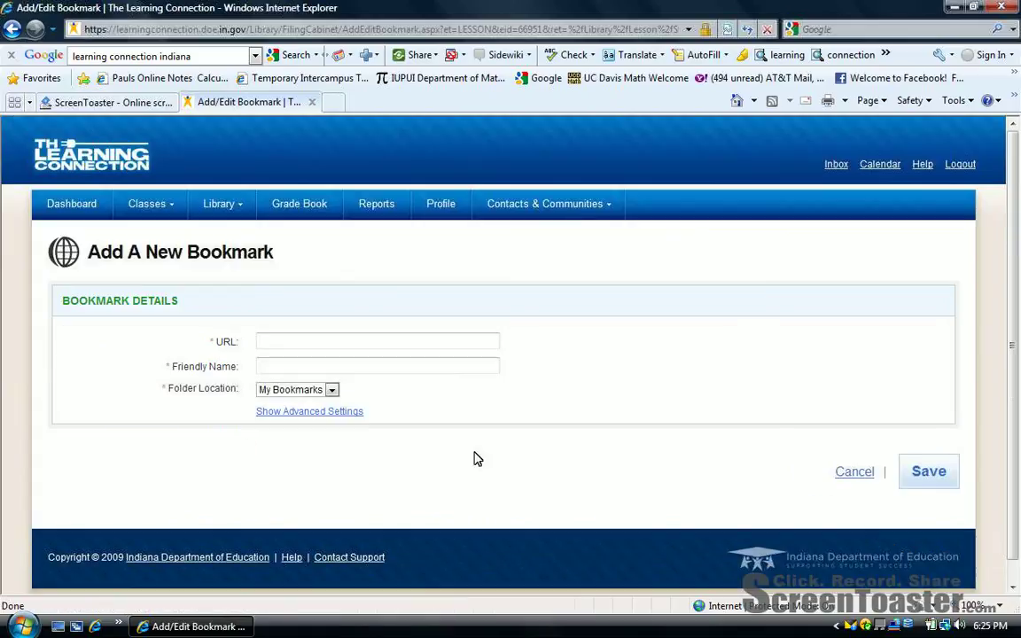
{"action": "left_click", "coordinate": [459, 341]}
{"action": "left_click", "coordinate": [429, 364]}
{"action": "left_click", "coordinate": [398, 342]}
{"action": "left_click", "coordinate": [365, 365]}
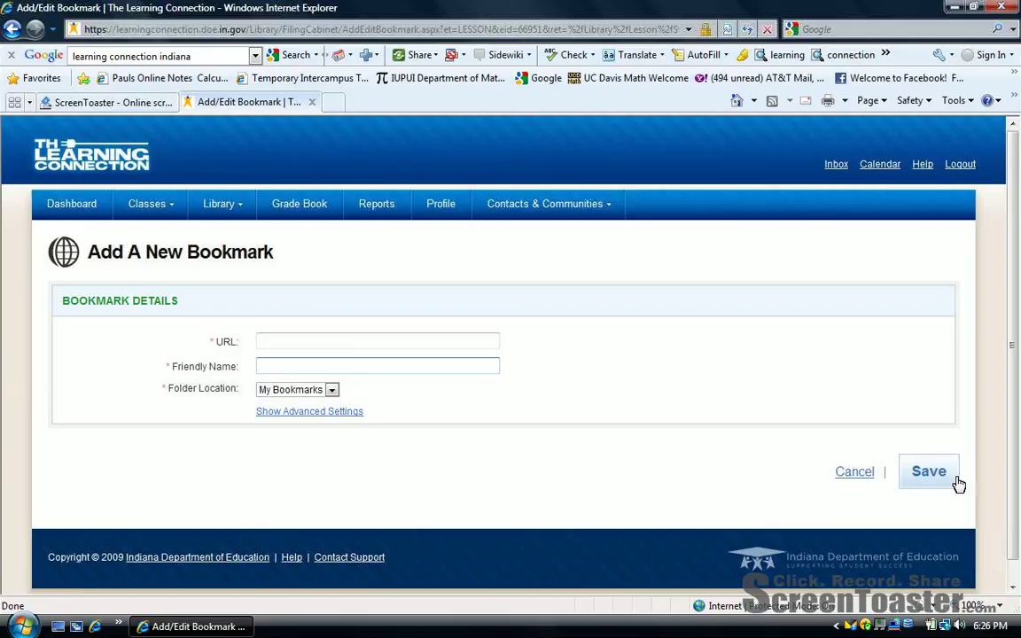
{"action": "left_click", "coordinate": [11, 29]}
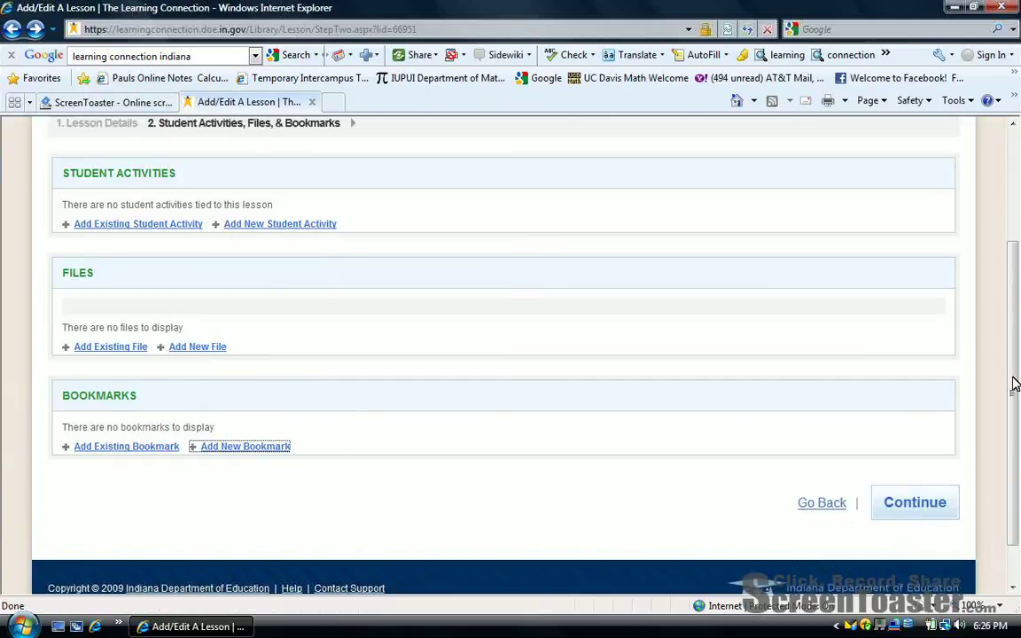
Step: Review the student activities, files and bookmarks sections and submit this stage of the lesson with nothing added
{"action": "left_click_drag", "start_coordinate": [1012, 379], "coordinate": [1019, 302]}
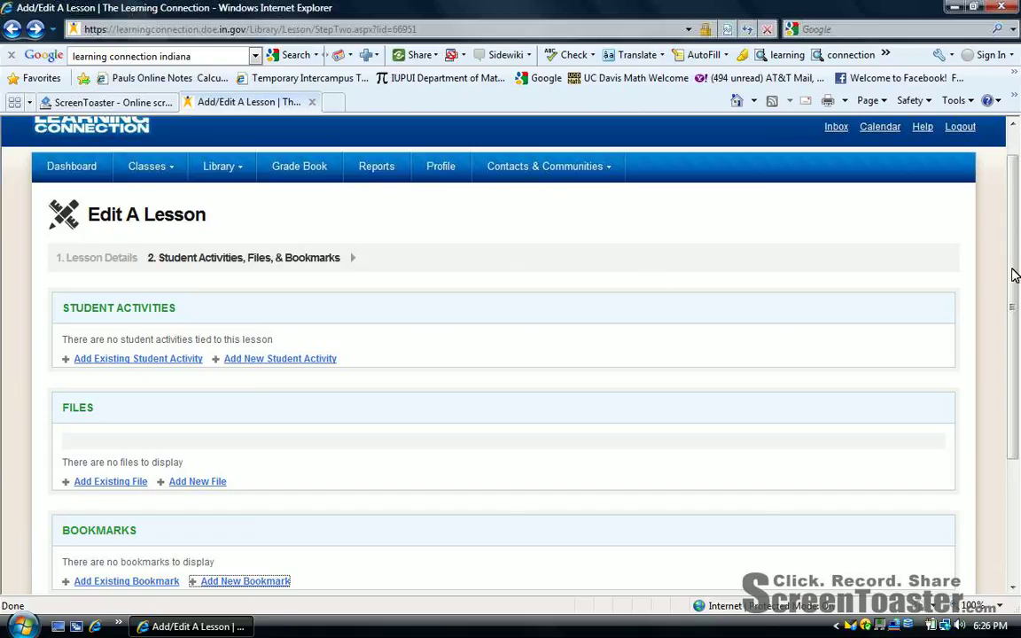
{"action": "left_click_drag", "start_coordinate": [1016, 305], "coordinate": [1018, 401]}
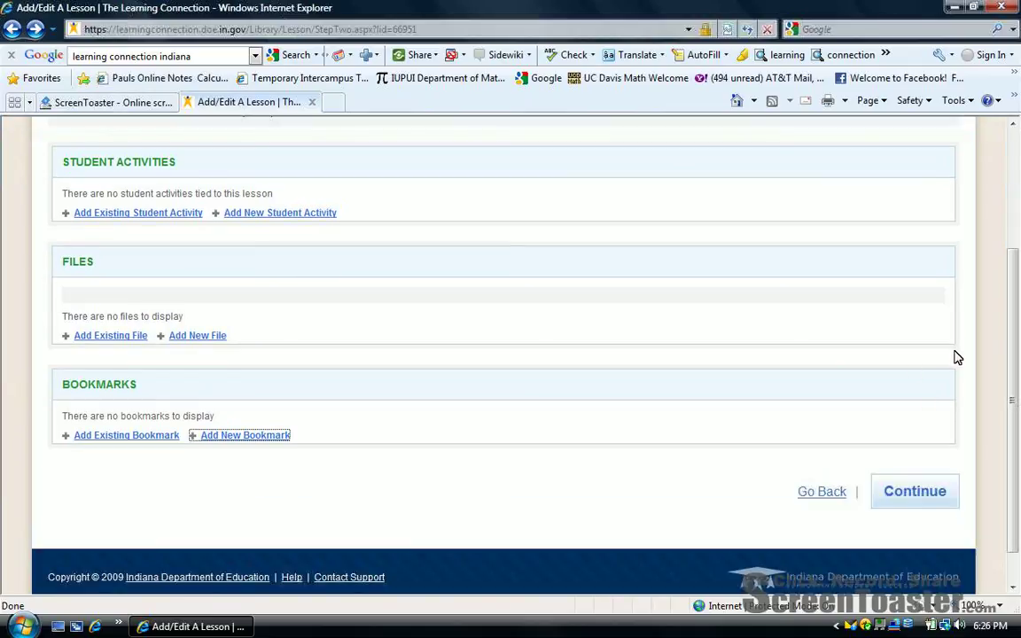
{"action": "mouse_move", "coordinate": [1014, 406]}
{"action": "left_mouse_down"}
{"action": "mouse_move", "coordinate": [1018, 304]}
{"action": "mouse_move", "coordinate": [1018, 409]}
{"action": "left_mouse_up"}
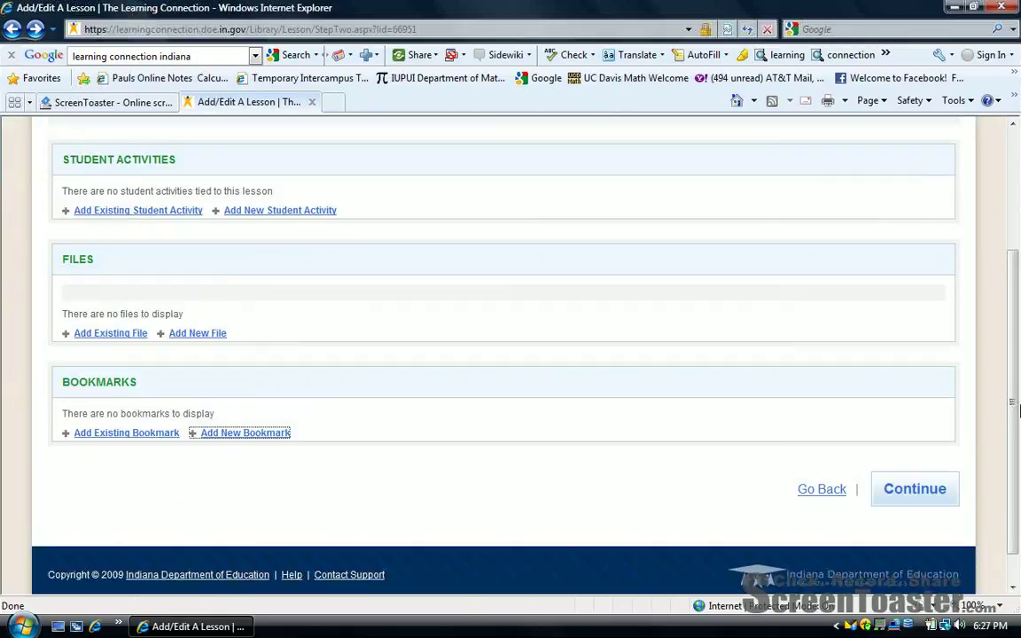
{"action": "left_click", "coordinate": [909, 489]}
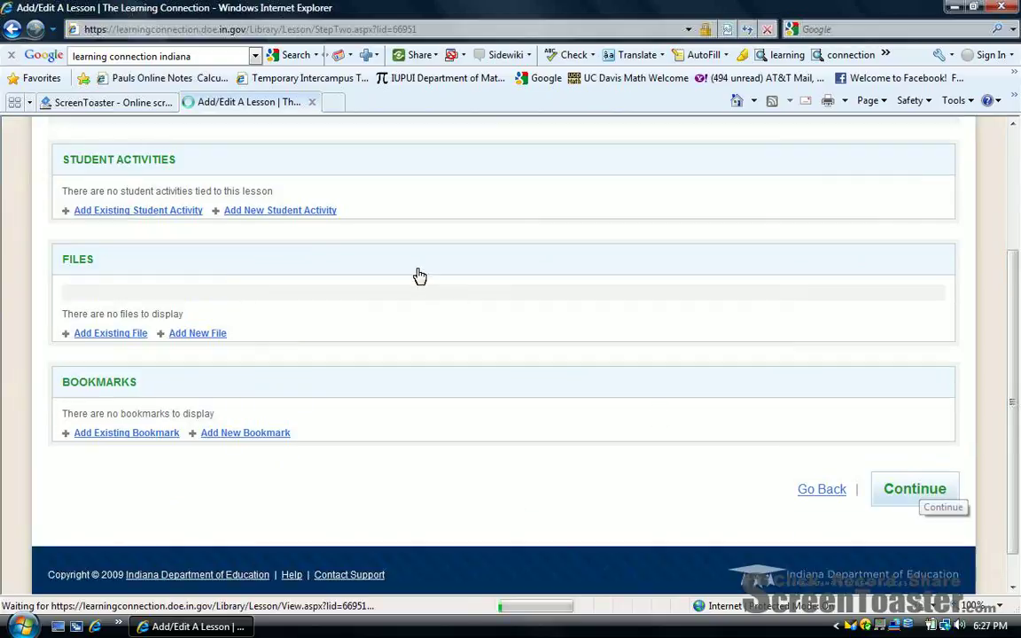